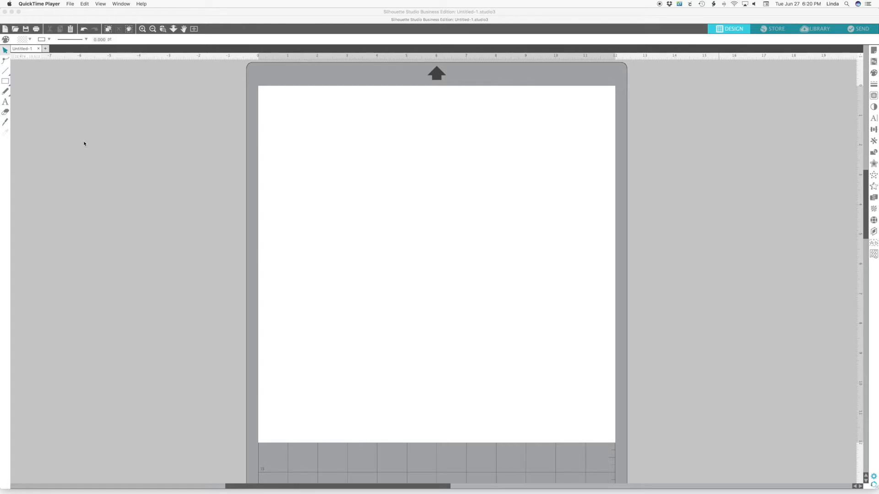
Switch to Safari and look through the Google image results for "lilly inspired printed vinyl"
scroll(84, 143, "up", 1)
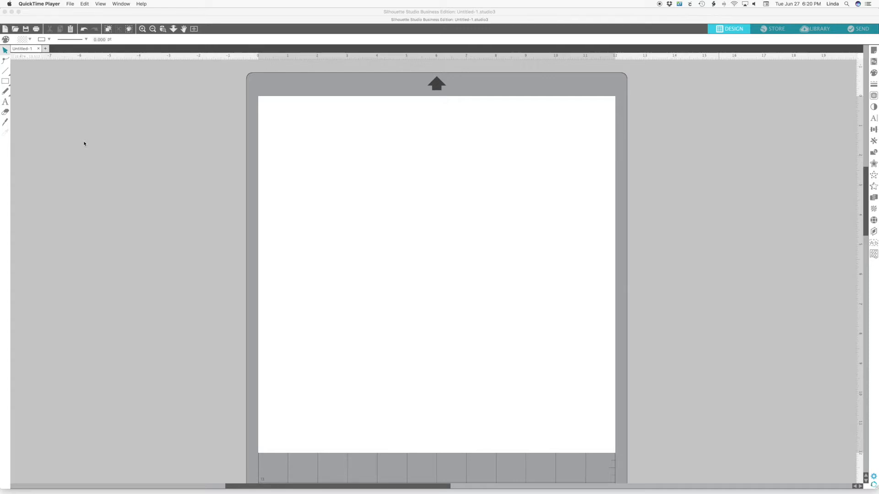
key("ctrl+Left")
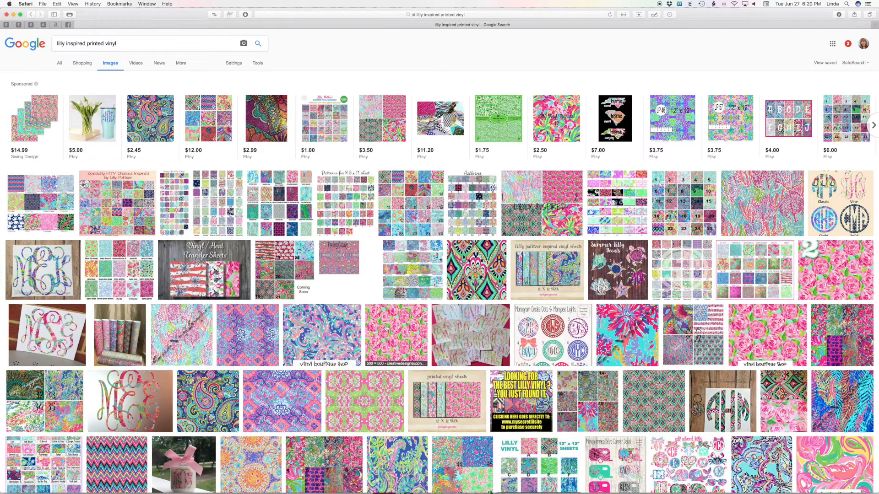
scroll(386, 328, "down", 5)
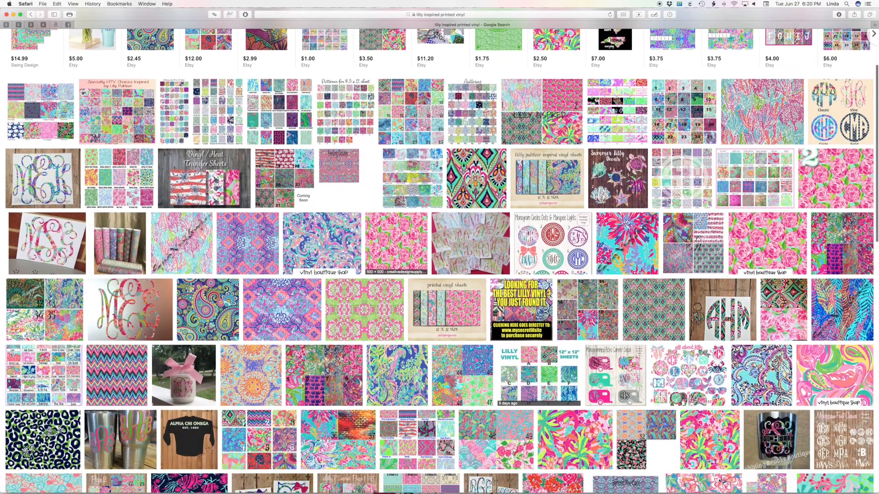
scroll(386, 328, "down", 1)
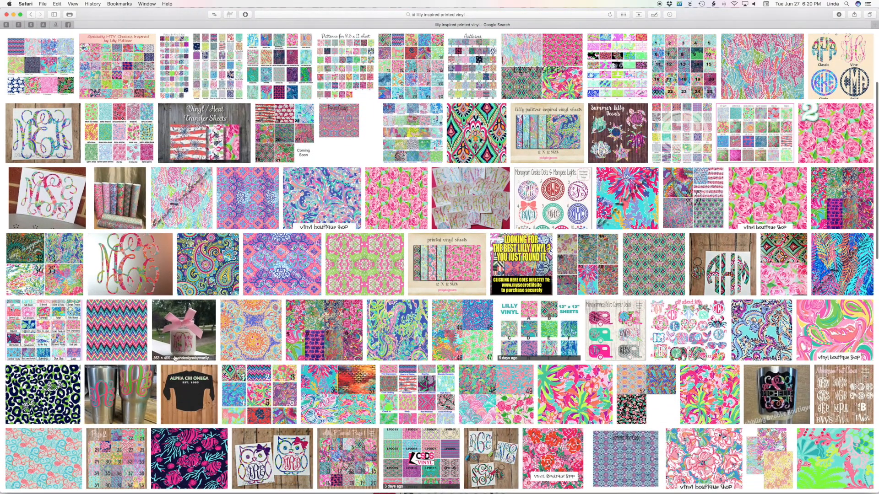
right_click(291, 259)
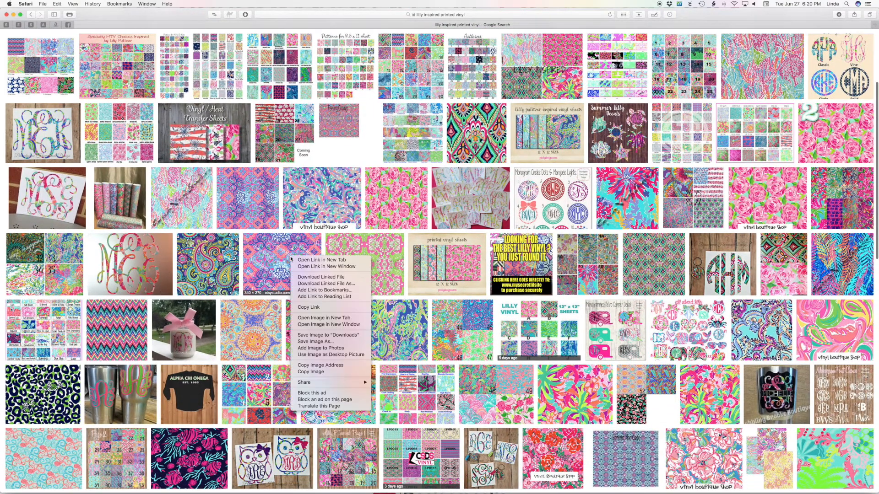
left_click(371, 238)
scroll(316, 151, "up", 5)
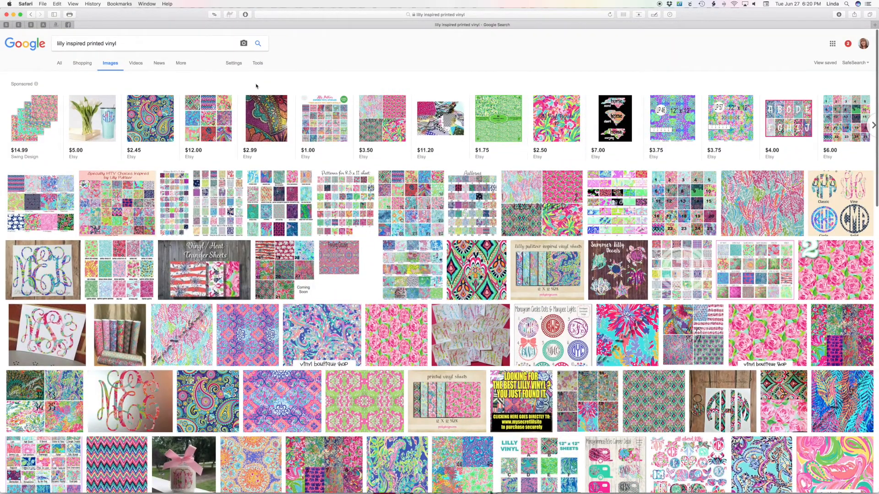
Filter the image results by size, trying Medium and settling on Large
left_click(258, 64)
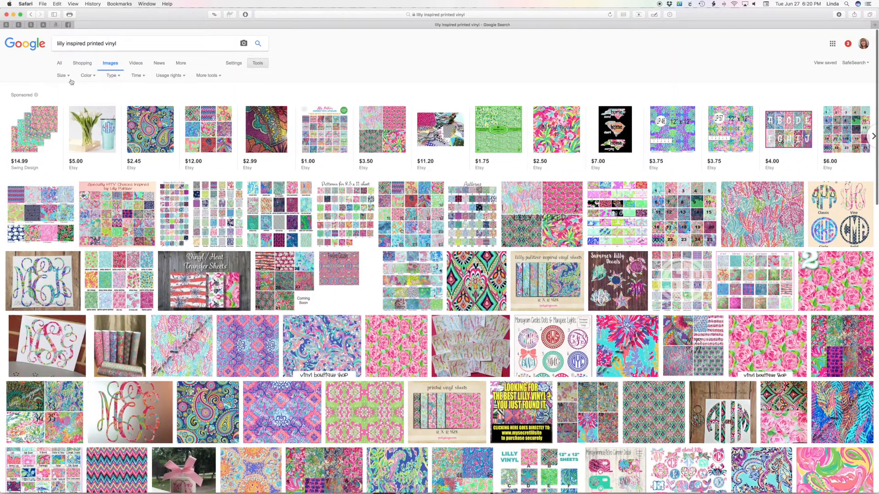
left_click(64, 75)
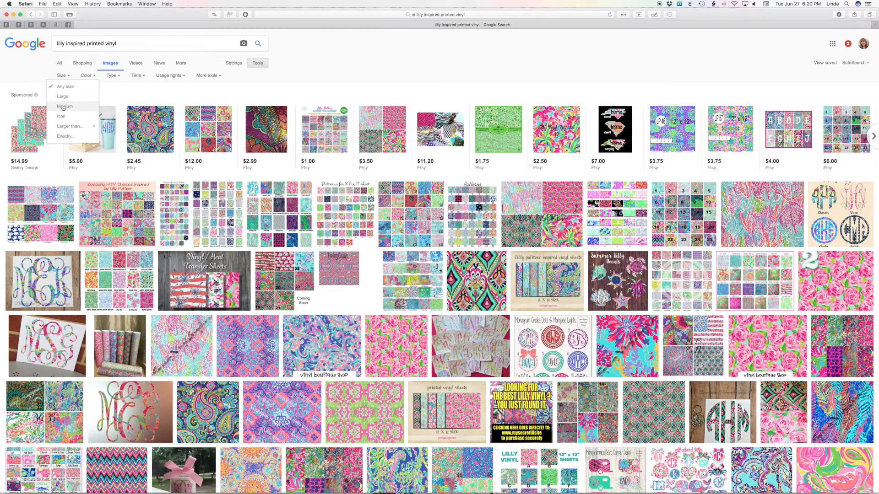
left_click(66, 106)
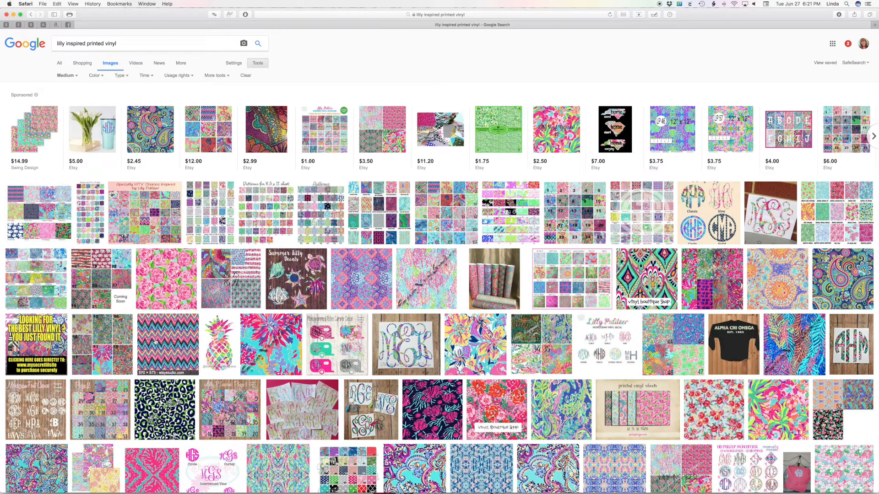
left_click(65, 75)
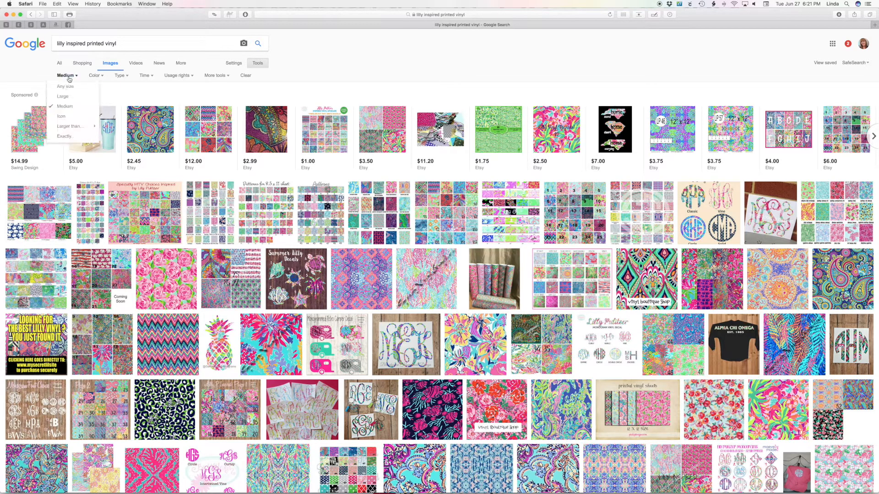
left_click(66, 98)
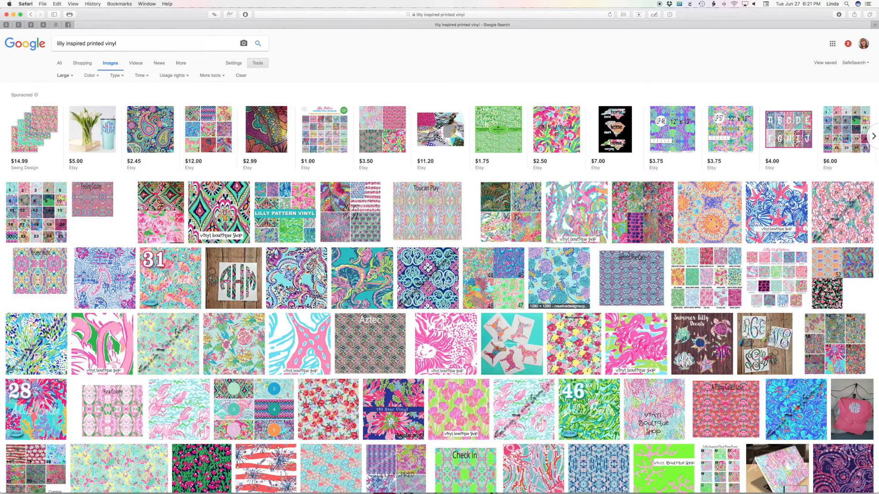
Open the full-size image of the blue rose pattern, Lilly Inspired Vinyl Print #86, in a new browser tab
right_click(559, 276)
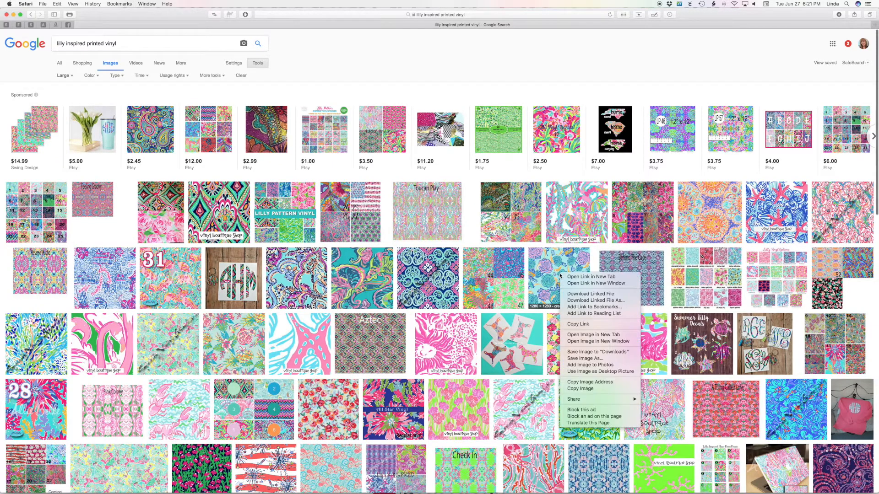
left_click(553, 277)
left_click(553, 277)
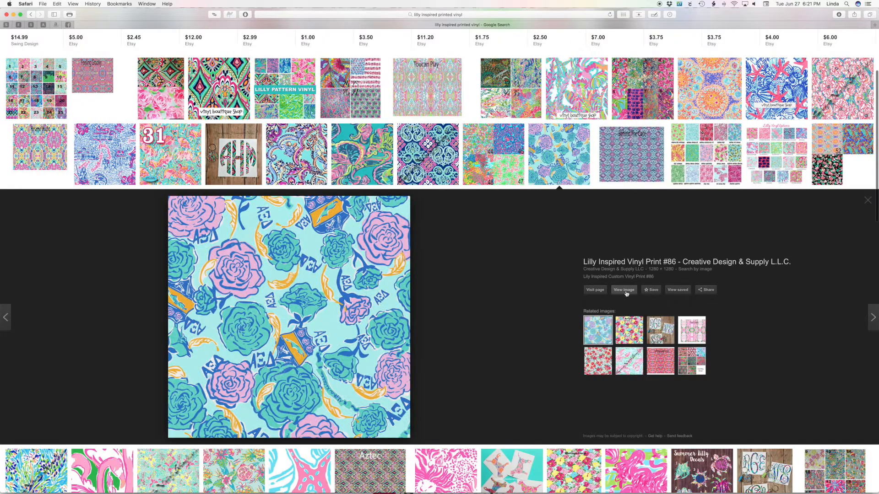
right_click(625, 293)
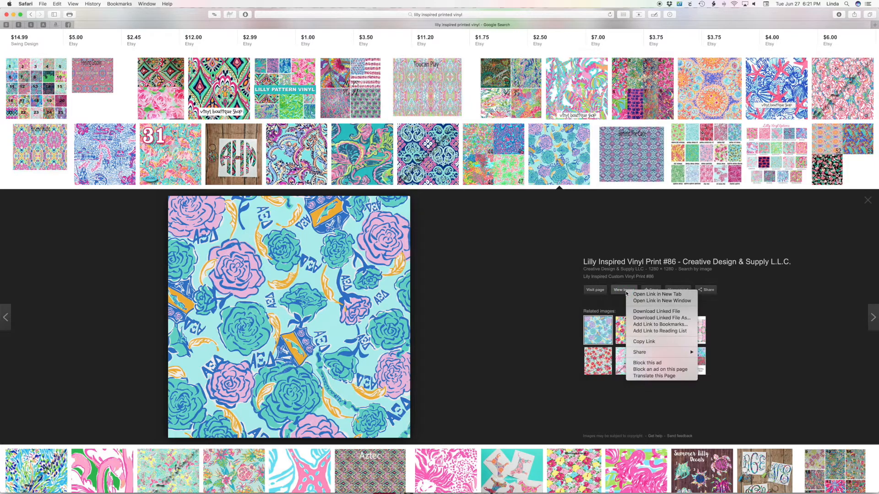
left_click(640, 295)
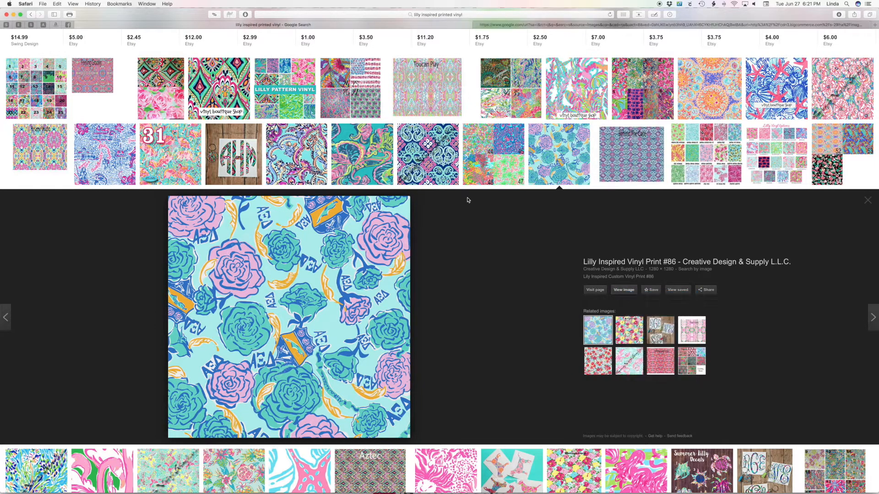
Open the full-size Turquoise Floral and Lobstah Roll lobster pattern images in separate new browser tabs
left_click(296, 155)
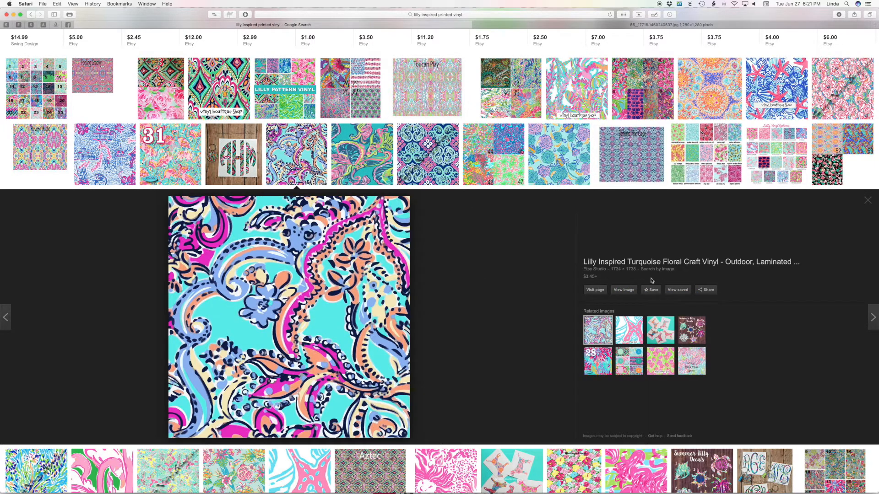
right_click(625, 293)
left_click(627, 293)
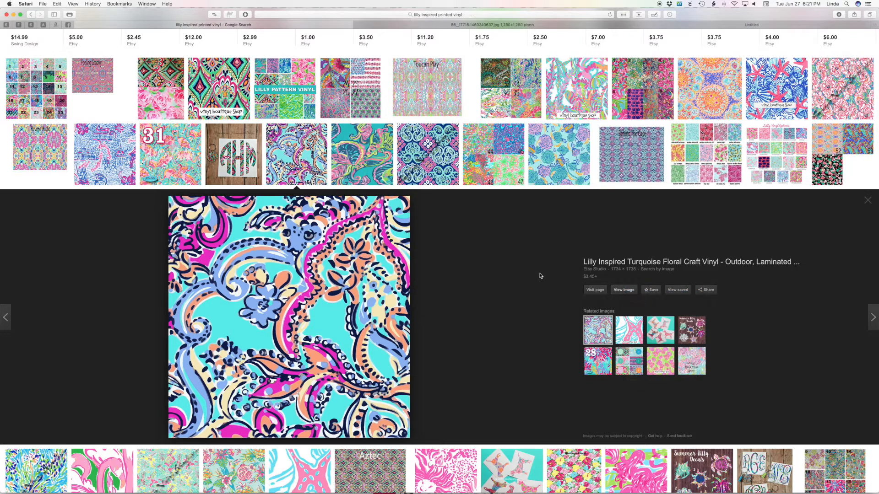
scroll(534, 277, "down", 5)
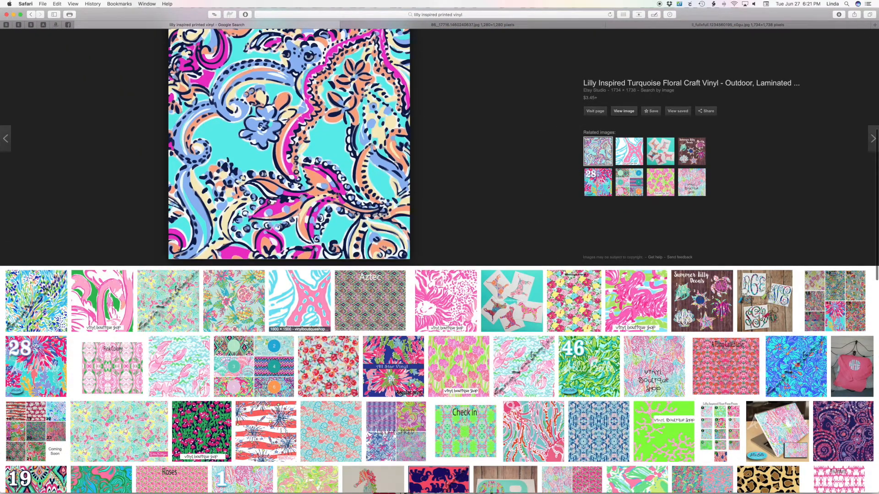
left_click(174, 367)
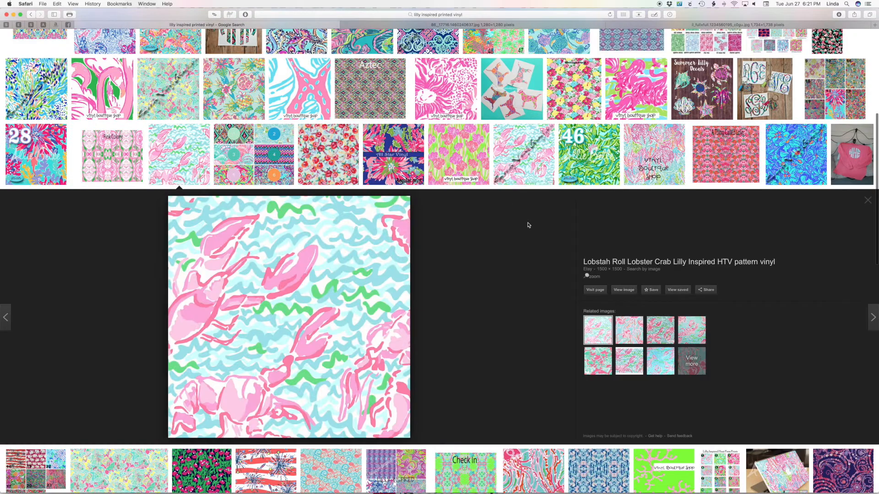
right_click(629, 292)
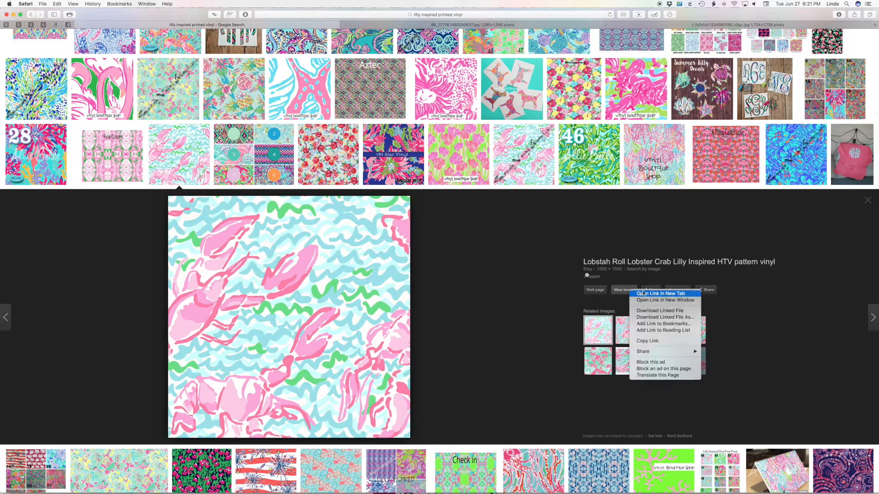
left_click(650, 295)
Open the full-size image of the blue Going Coastal pattern in a new browser tab
scroll(530, 294, "down", 4)
scroll(531, 294, "down", 3)
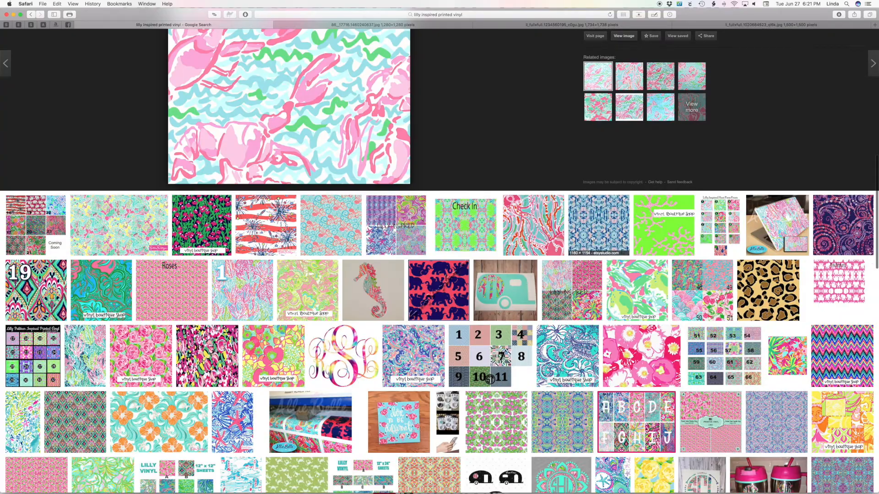
left_click(594, 233)
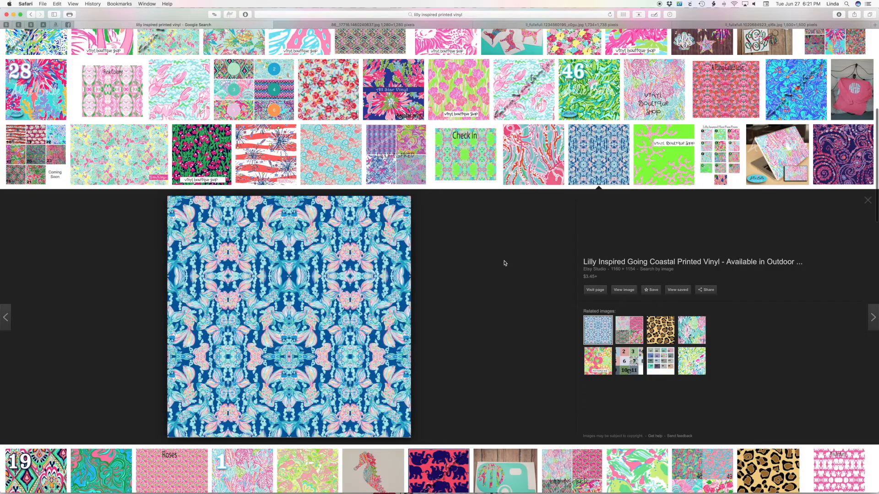
right_click(622, 289)
left_click(631, 293)
Open the full-size flamingo Lulu Print and sailboat pattern images in separate new browser tabs
scroll(515, 310, "down", 10)
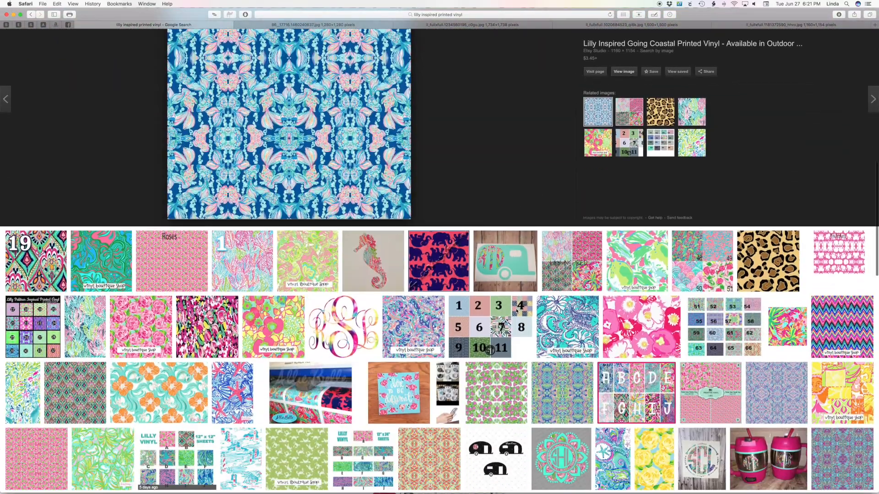
scroll(517, 311, "down", 1)
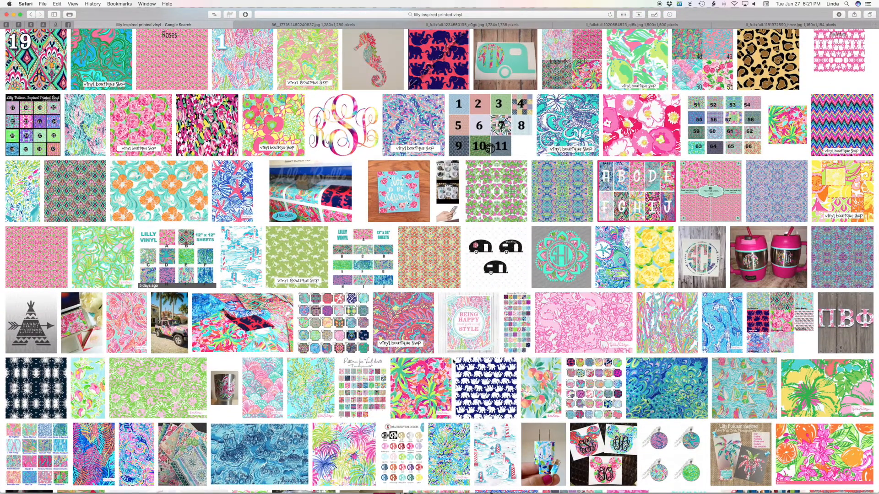
left_click(426, 387)
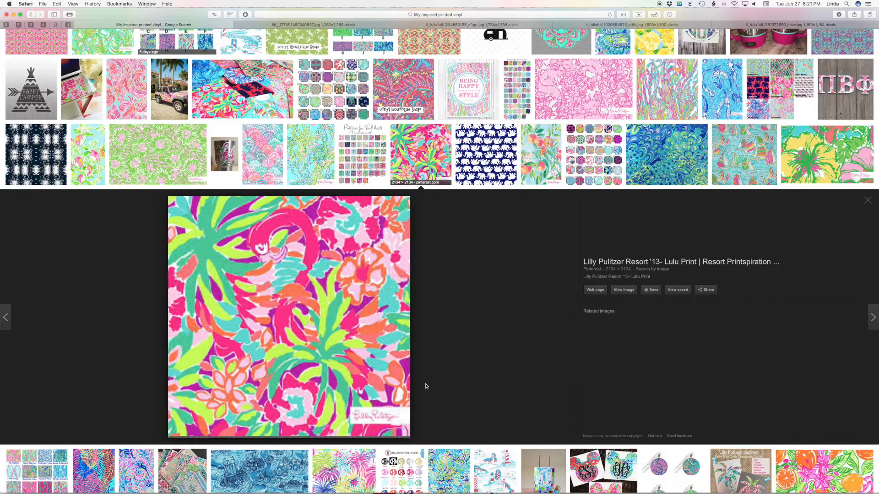
right_click(624, 295)
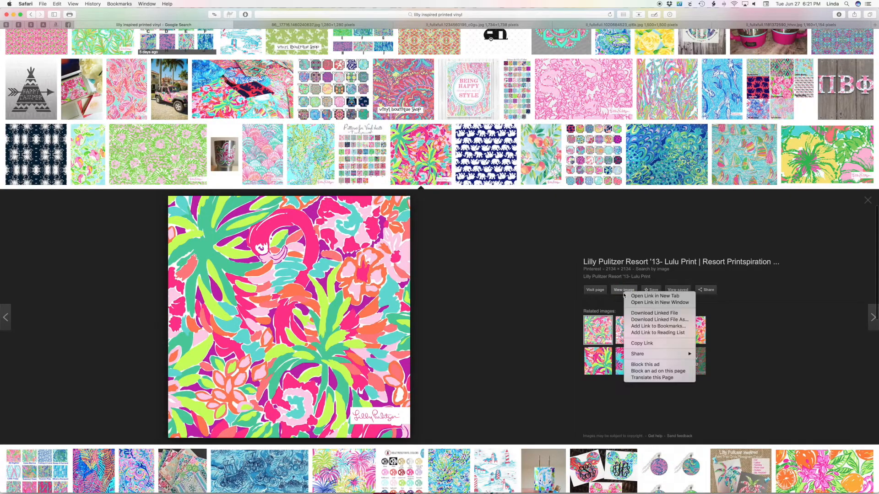
left_click(646, 297)
left_click(738, 155)
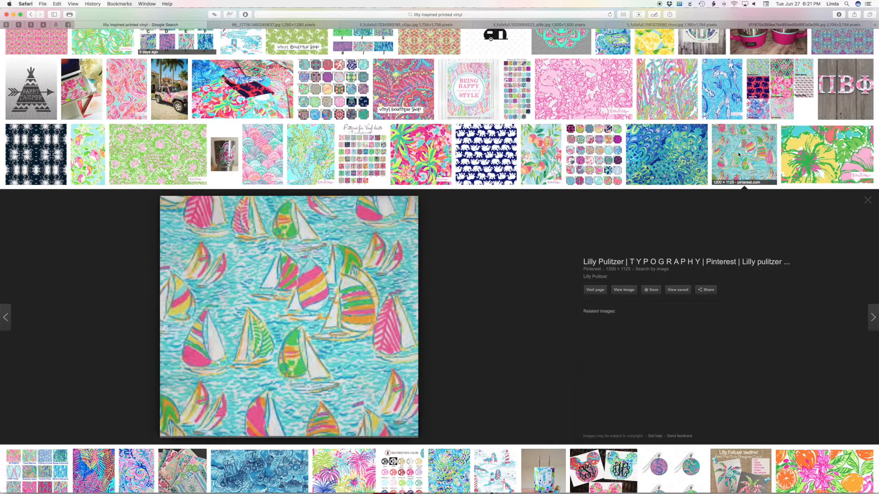
right_click(631, 292)
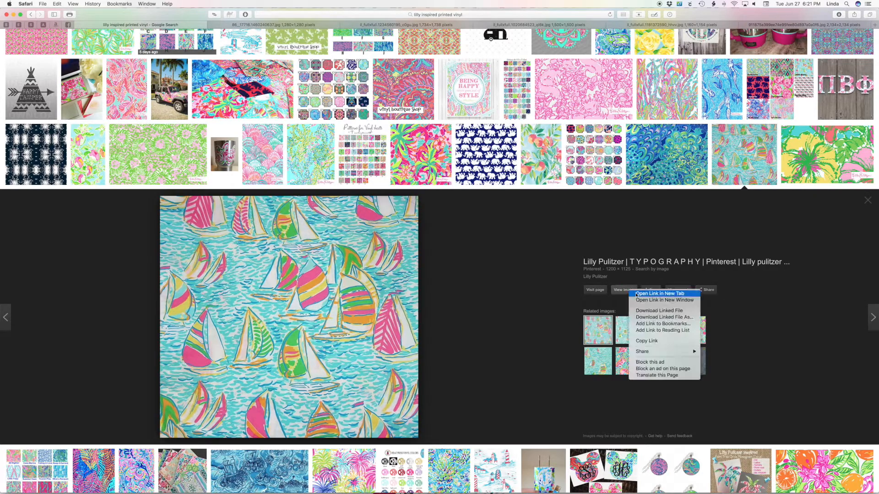
left_click(636, 295)
Save the full-size rose pattern and turquoise floral pattern images to the Downloads folder
left_click(244, 24)
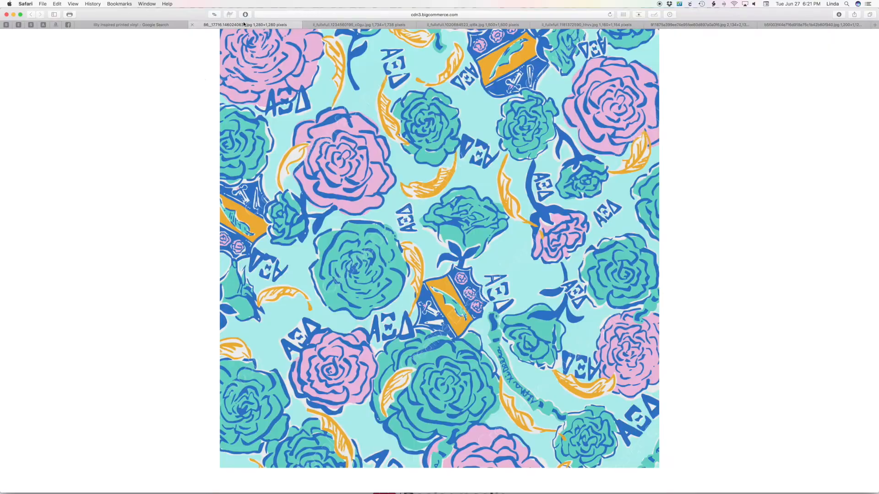
right_click(375, 175)
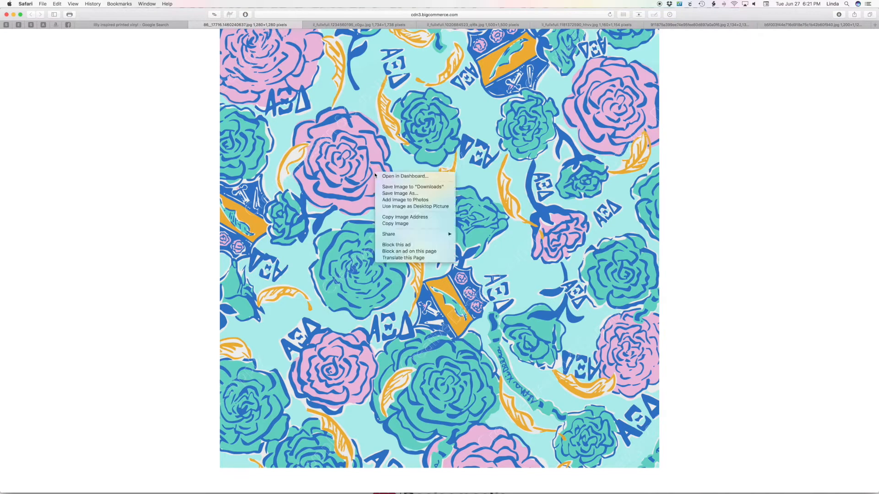
left_click(401, 188)
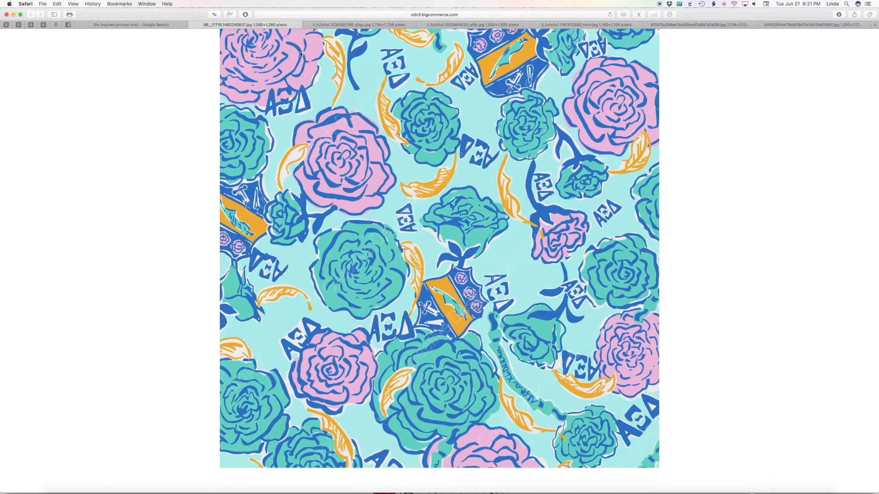
left_click(338, 26)
right_click(339, 138)
left_click(357, 153)
Save the full-size lobster pattern and blue Going Coastal pattern images to the Downloads folder
left_click(475, 25)
right_click(422, 131)
left_click(433, 142)
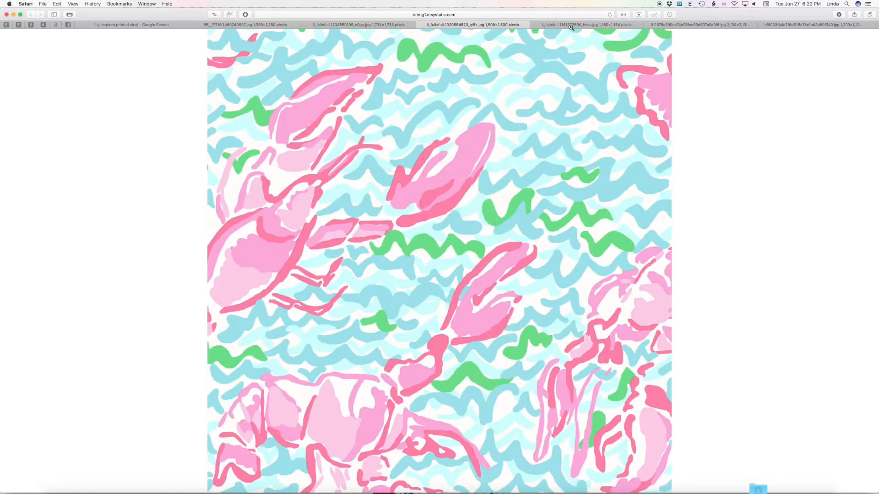
left_click(571, 25)
right_click(439, 138)
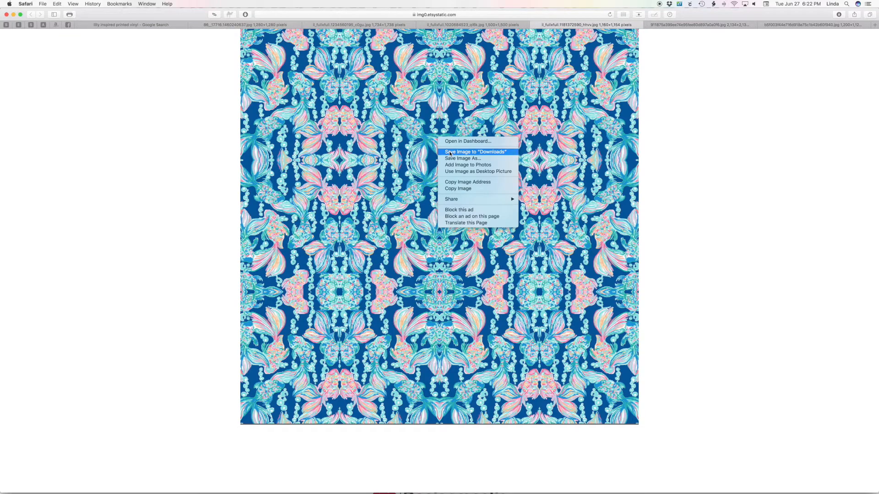
left_click(449, 152)
Save the full-size flamingo Lulu Print image to the Downloads folder
left_click(661, 25)
right_click(431, 125)
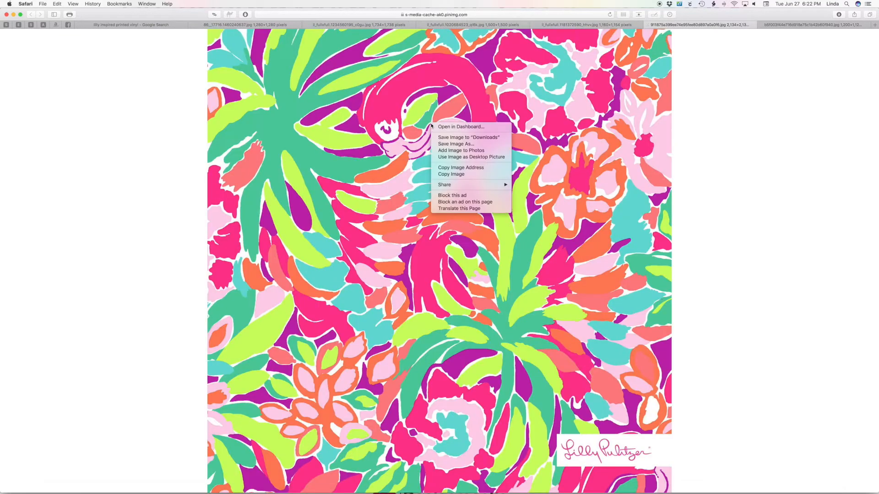
left_click(450, 139)
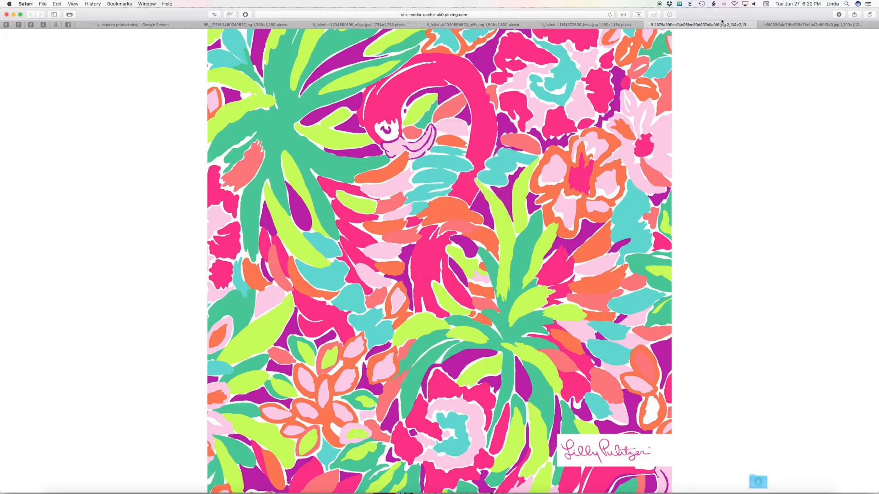
Save the full-size sailboat pattern image to the Downloads folder
left_click(792, 26)
right_click(410, 174)
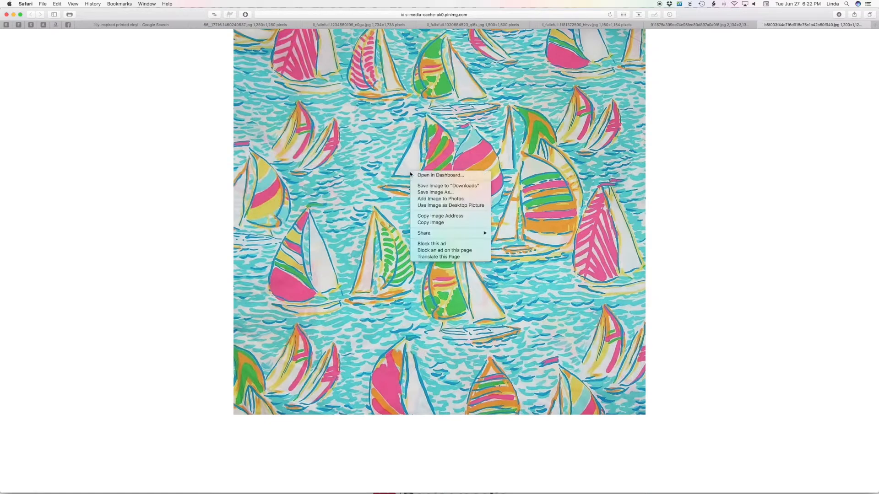
left_click(429, 186)
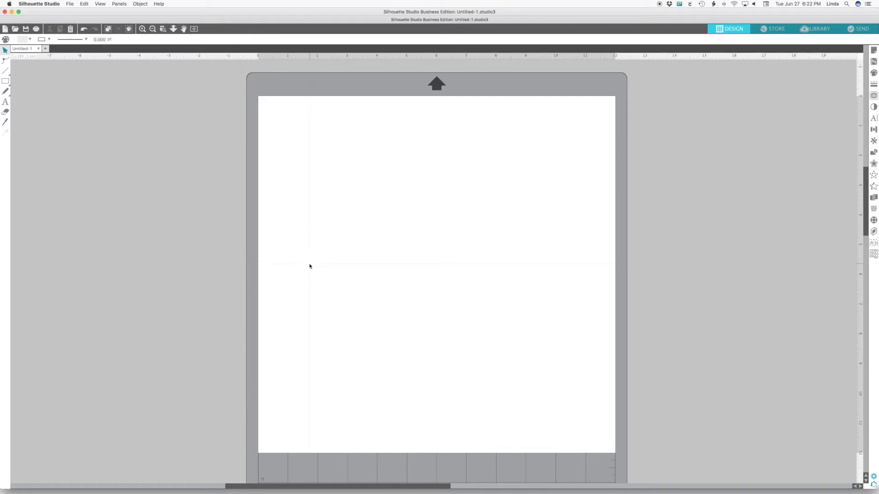
In the Silhouette Studio library, create a folder named "lily inspired" inside the cloud account's Patterns folder
left_click(816, 29)
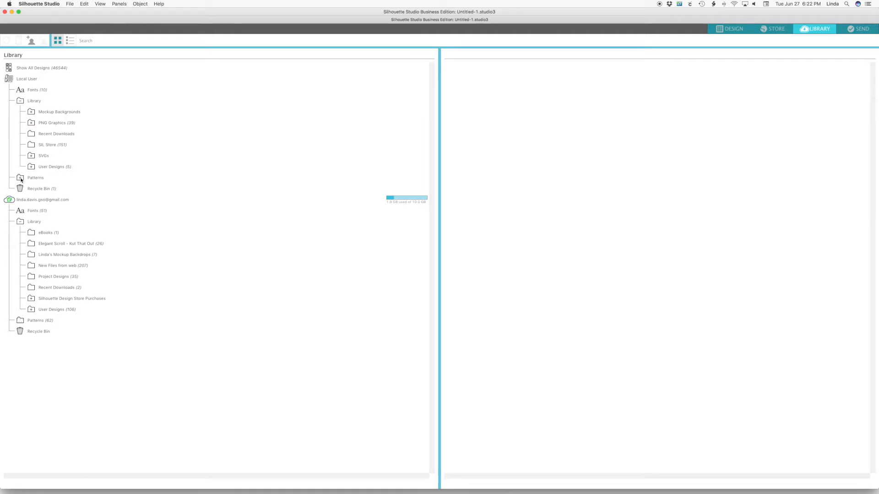
left_click(38, 320)
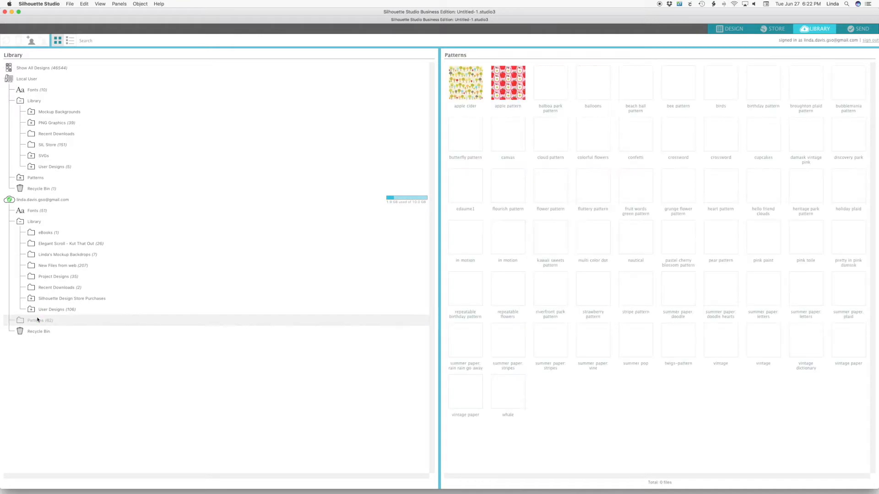
right_click(37, 320)
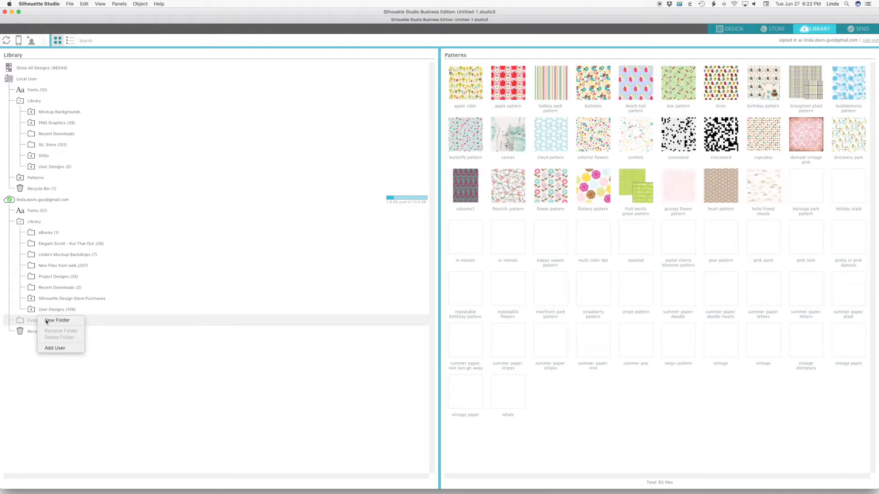
left_click(47, 320)
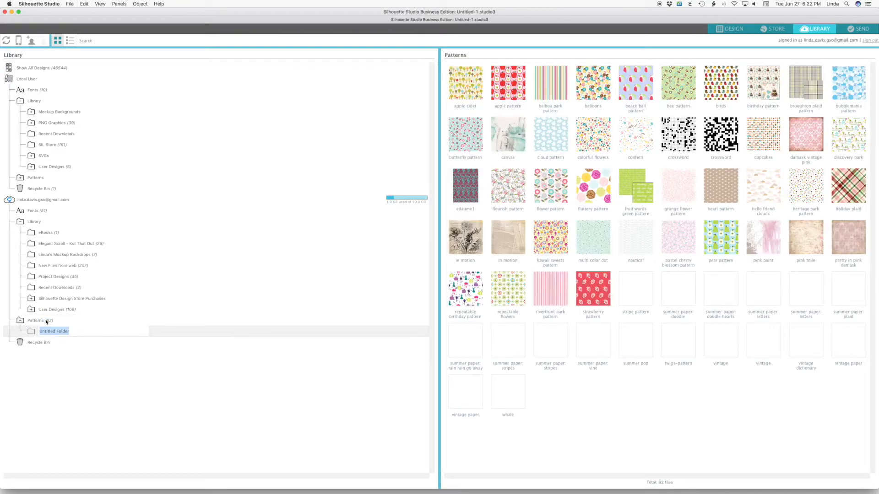
type("lily ins")
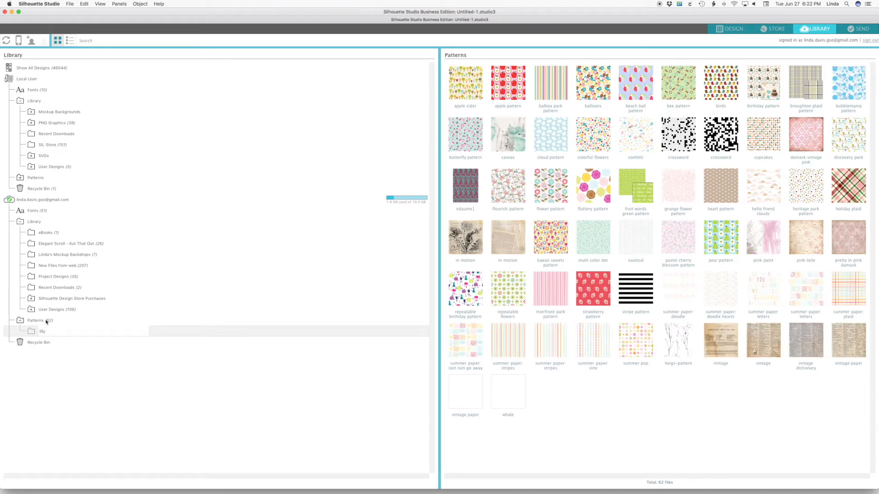
type("pired")
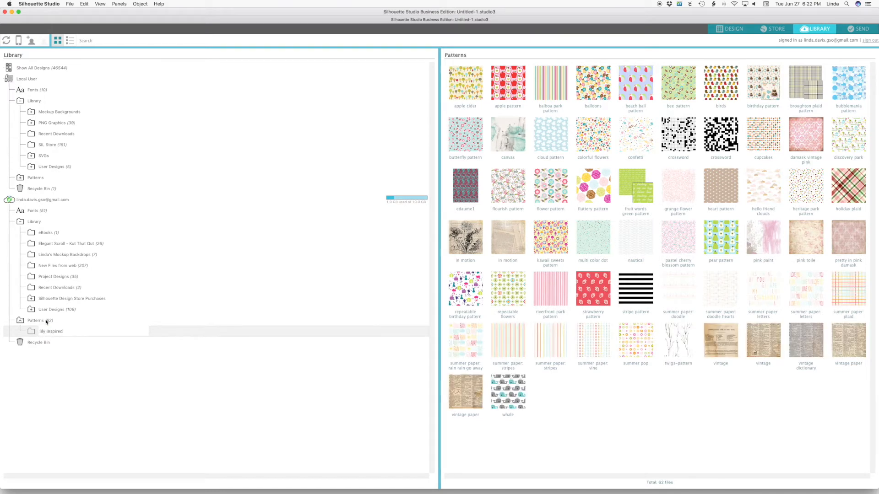
key("Return")
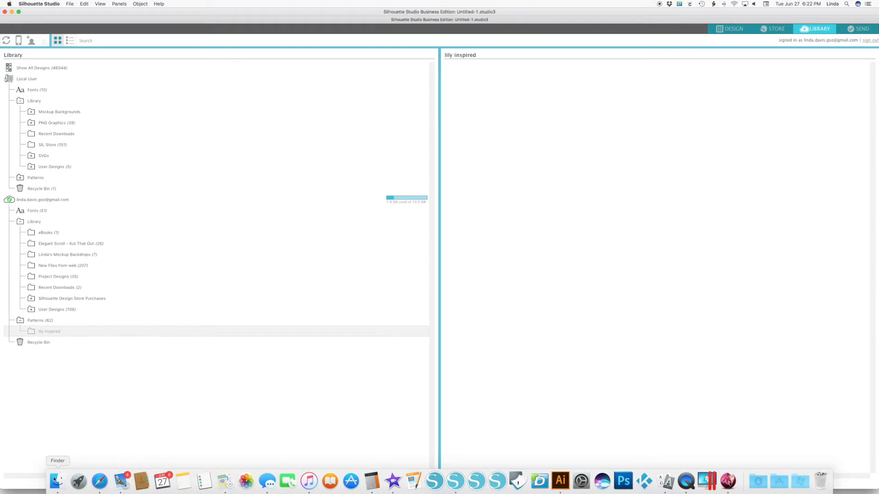
Import the six pattern images from Downloads into the lily inspired library folder and widen the folder's content view
left_click(58, 478)
left_click(307, 145)
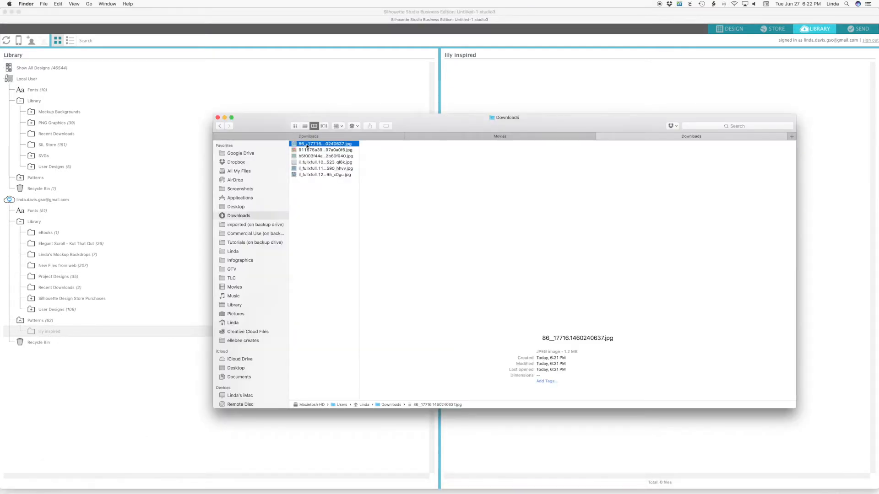
left_click(310, 173, "shift")
left_click_drag(310, 173, 76, 335)
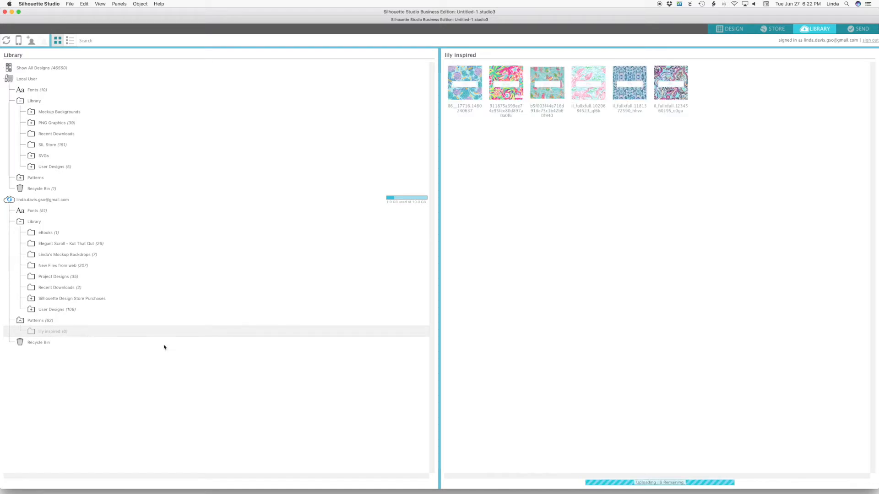
left_click_drag(440, 293, 159, 296)
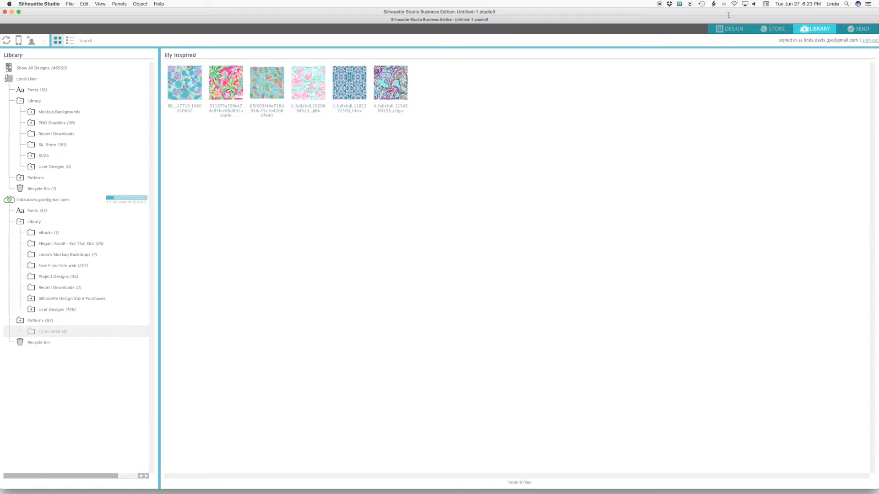
In the design area, draw a circle about 2.35 in across and place it near the page's left edge
left_click(730, 29)
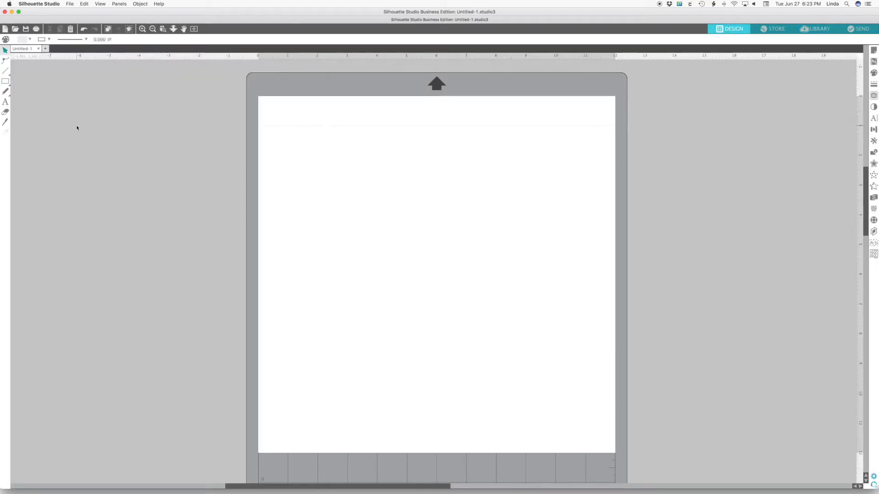
left_click(5, 82)
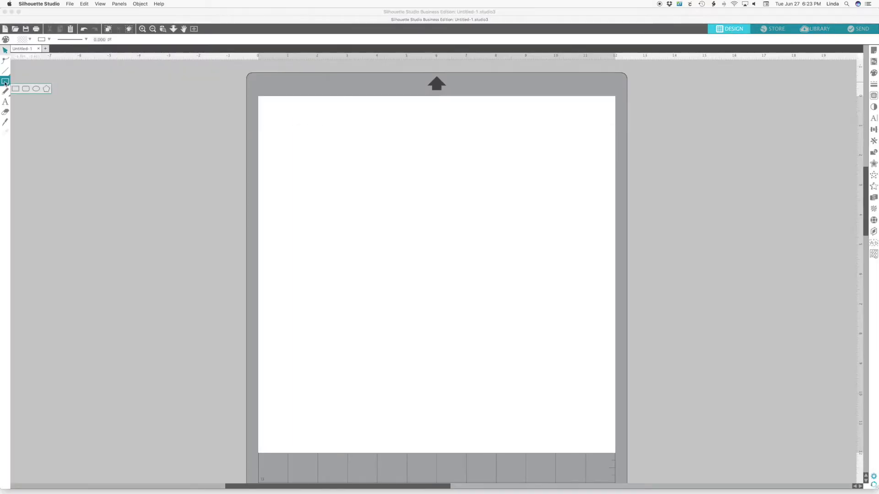
left_click(36, 82)
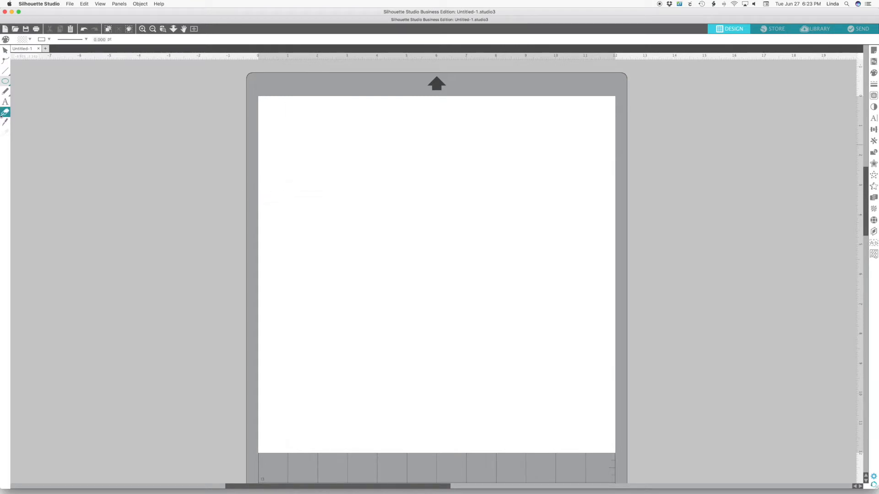
left_click(5, 81)
left_click(37, 82)
left_click_drag(309, 185, 360, 236)
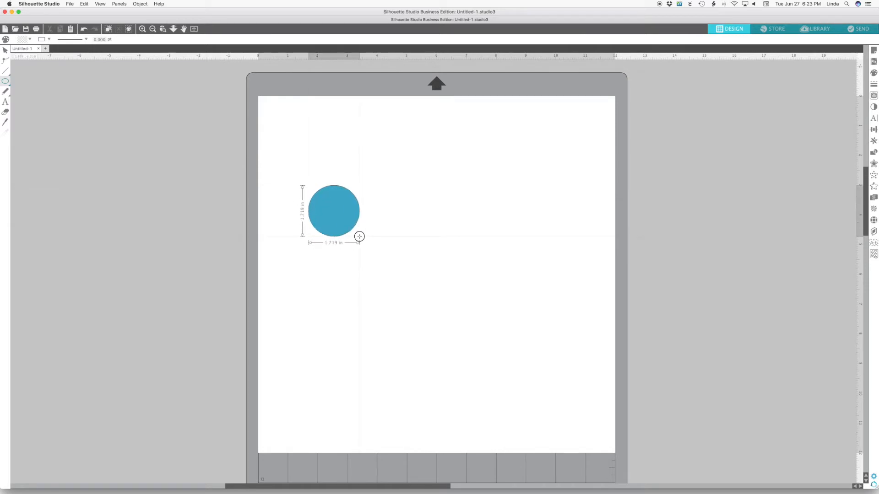
left_click_drag(359, 237, 369, 267)
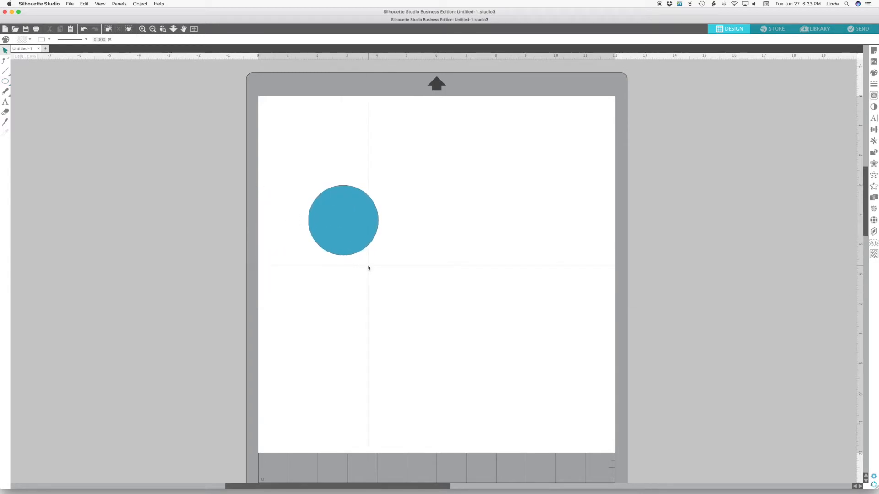
left_click_drag(344, 224, 311, 253)
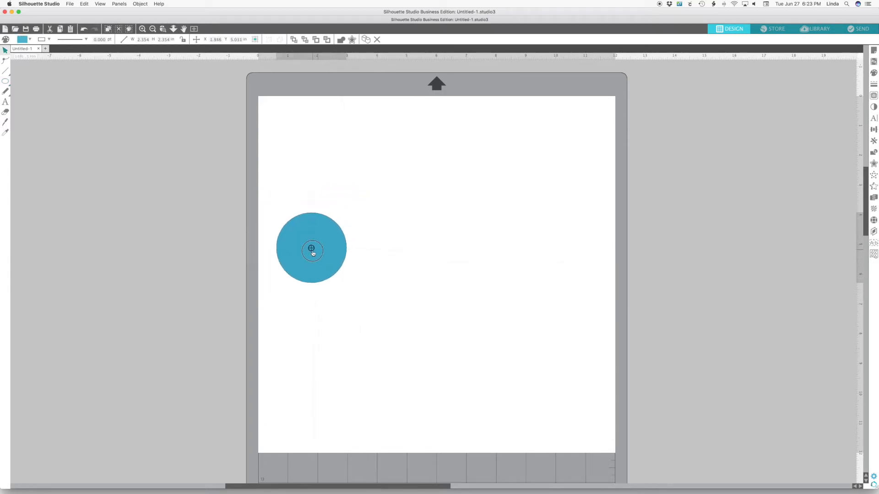
Replicate the circle into a row of three and duplicate that row below
left_click(874, 141)
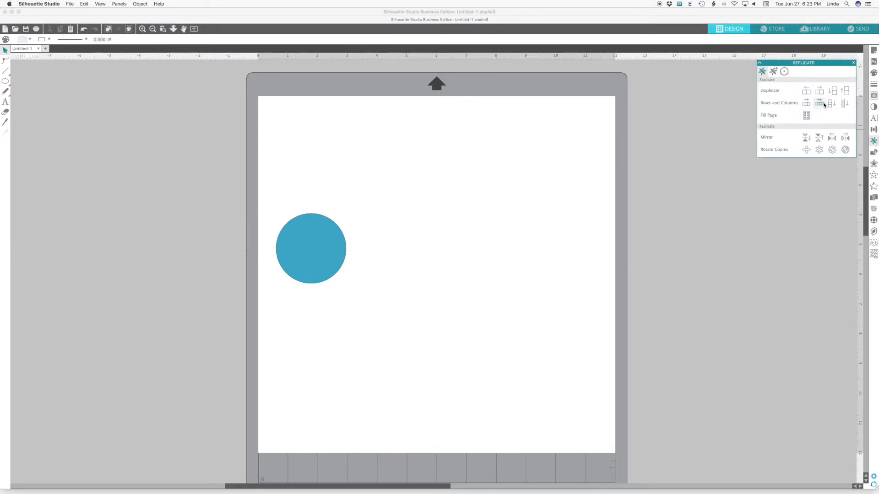
left_click(807, 105)
left_click(313, 246)
left_click(804, 103)
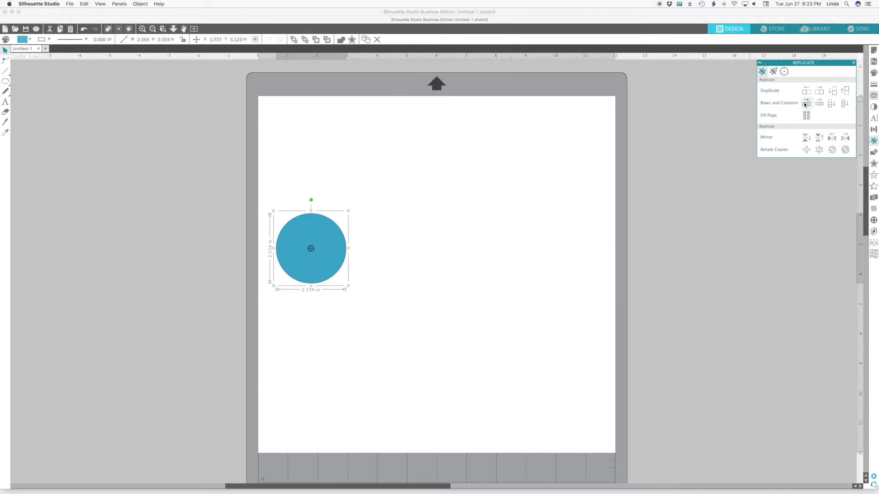
left_click_drag(505, 211, 270, 292)
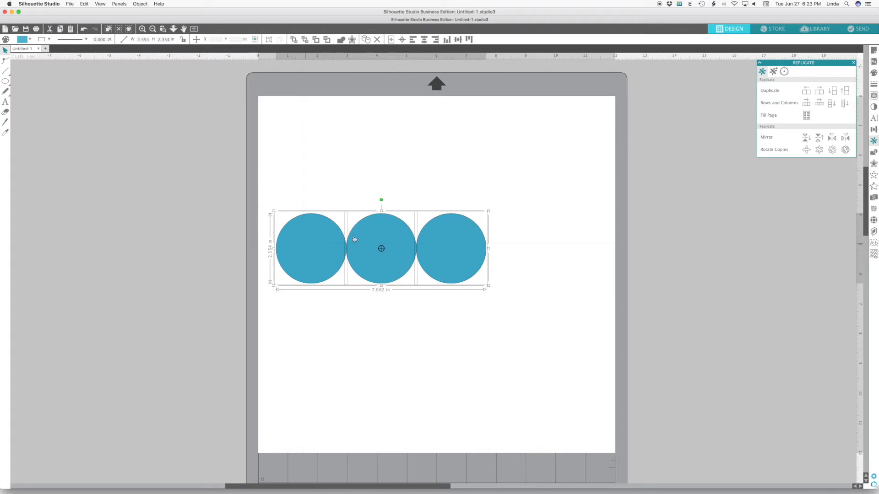
left_click(836, 91)
Space the six circles apart so that gaps separate the three columns and the two rows
left_click_drag(504, 231, 415, 325)
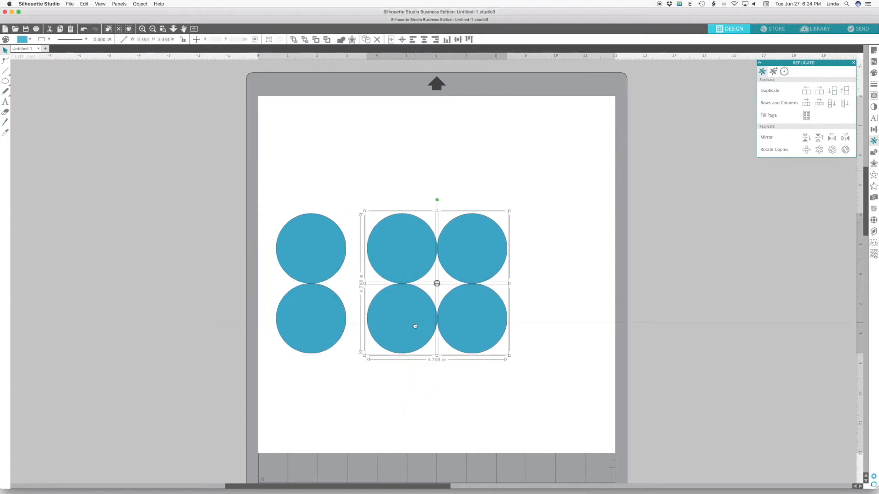
left_click(472, 250)
left_click(478, 316, "shift")
left_click_drag(481, 316, 498, 316)
left_click(498, 316)
left_click(412, 308, "shift")
left_click(282, 337, "shift")
left_click_drag(316, 321, 313, 337)
left_click(325, 171)
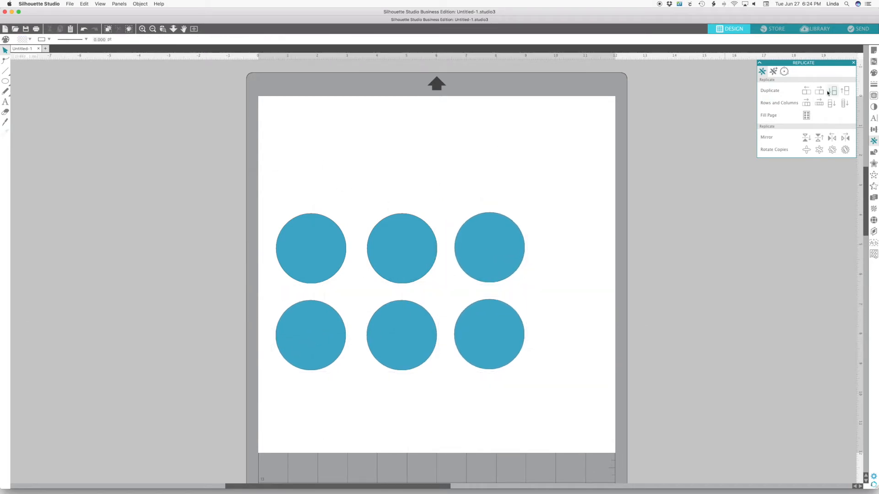
Fill the first circle of the top row with the purple and turquoise paisley pattern from the lily inspired set
left_click(874, 72)
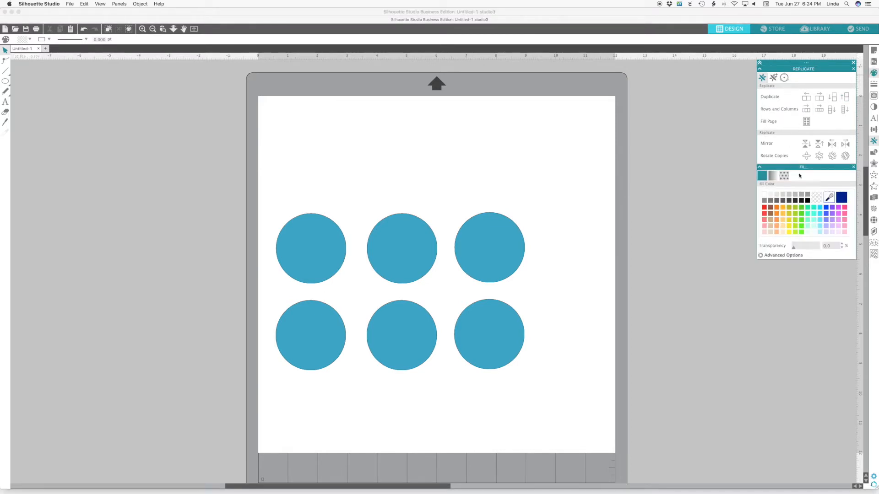
left_click_drag(824, 167, 648, 231)
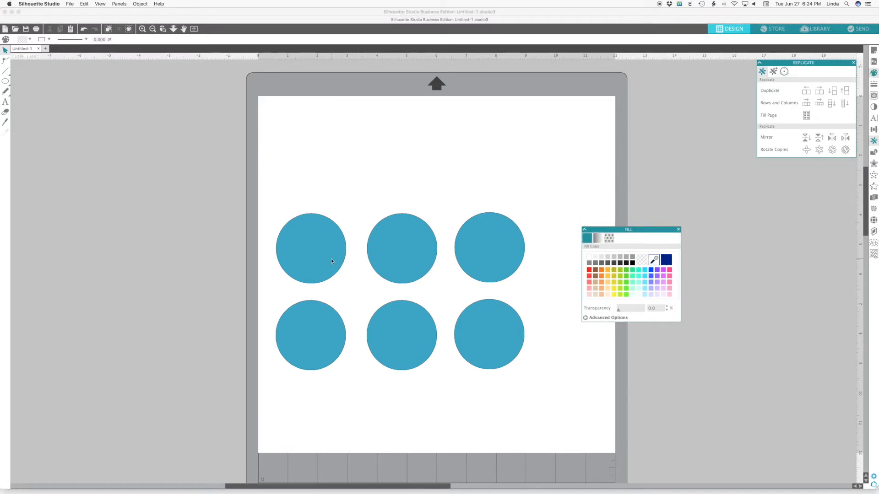
left_click(311, 249)
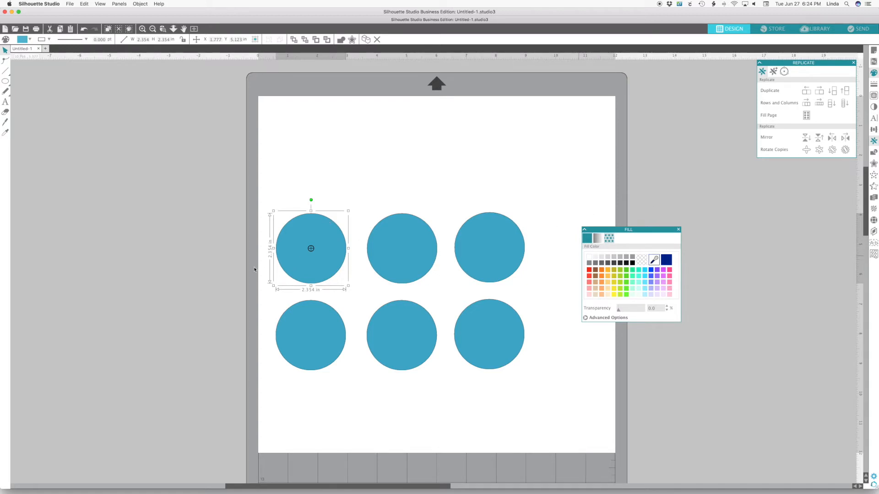
left_click(608, 238)
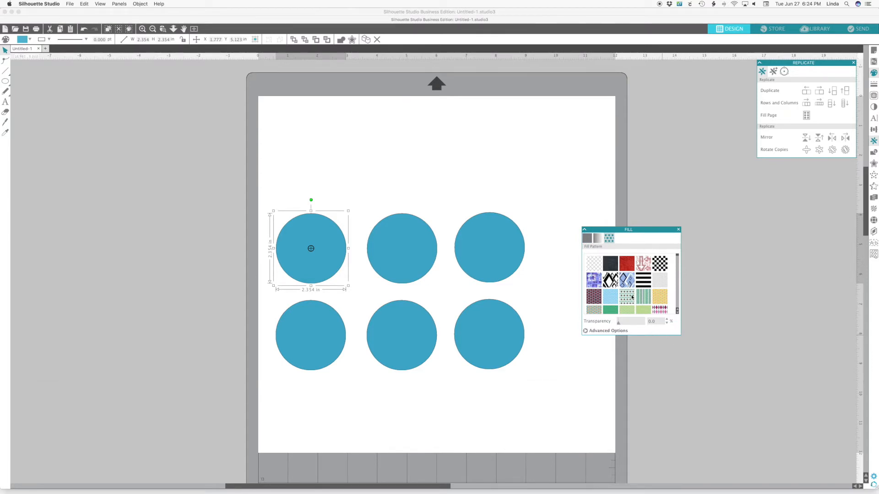
scroll(632, 297, "down", 3)
scroll(631, 297, "down", 1)
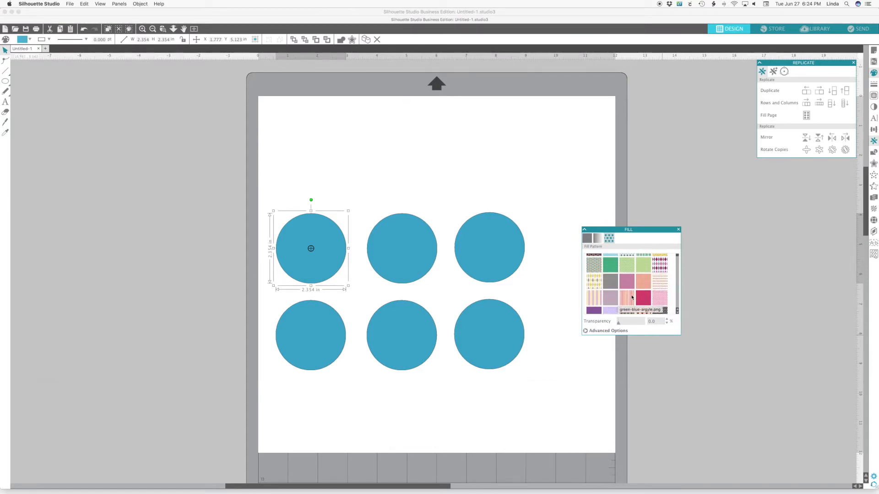
left_click(678, 312)
left_click(677, 313)
left_click(677, 313)
left_click(677, 313)
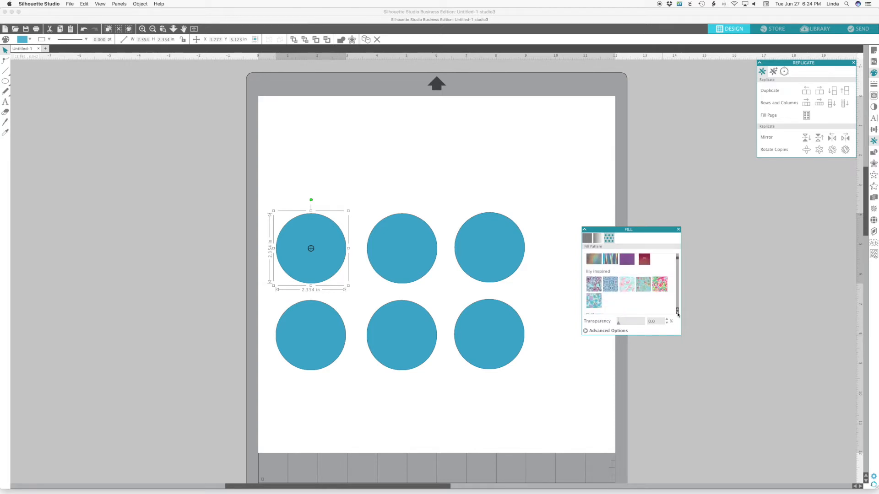
left_click(597, 286)
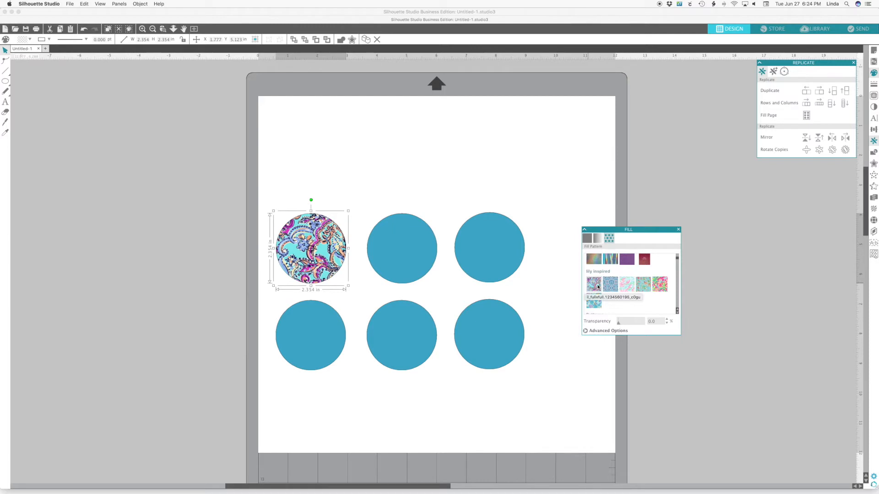
Fill the top row's middle circle with the blue Going Coastal pattern and its last circle with the lobster pattern
left_click(395, 248)
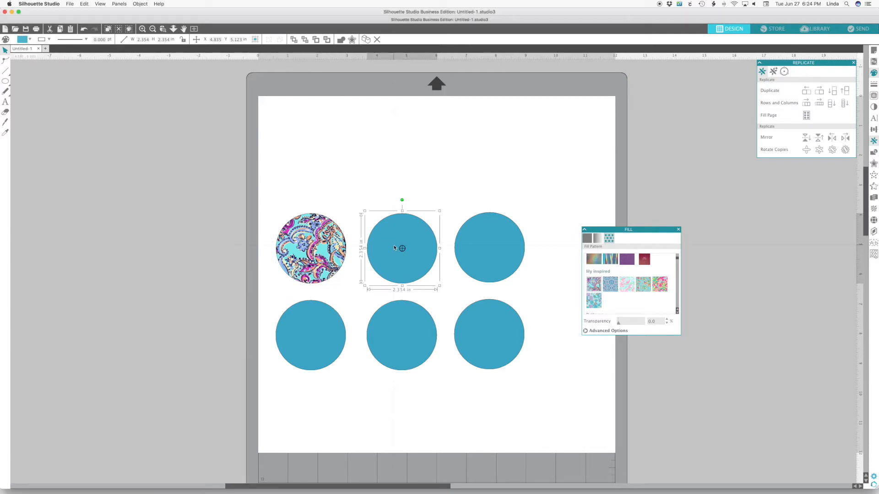
left_click(610, 284)
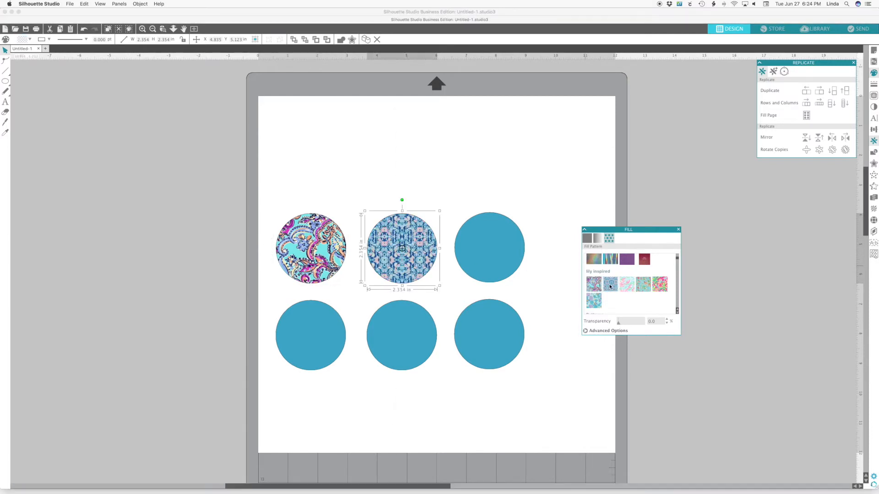
left_click(478, 244)
left_click(627, 288)
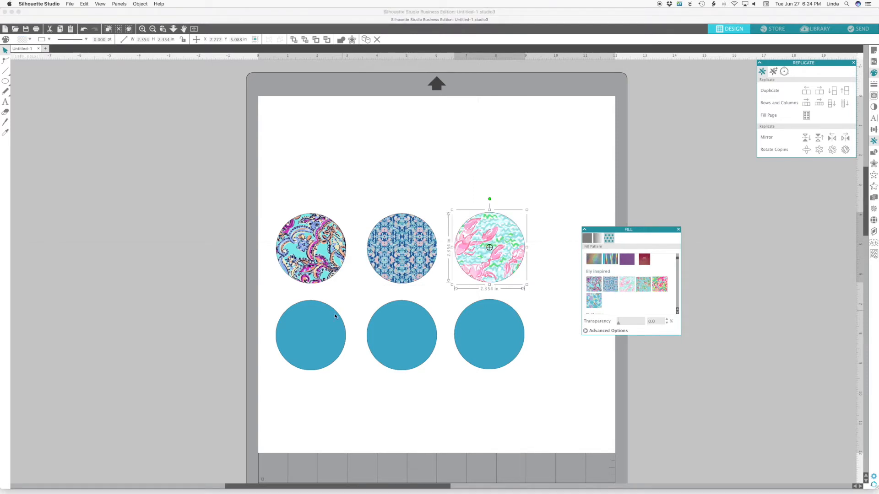
Fill the bottom row's circles in order with the sailboat, pink and green floral, and blue and purple rose patterns
left_click(318, 338)
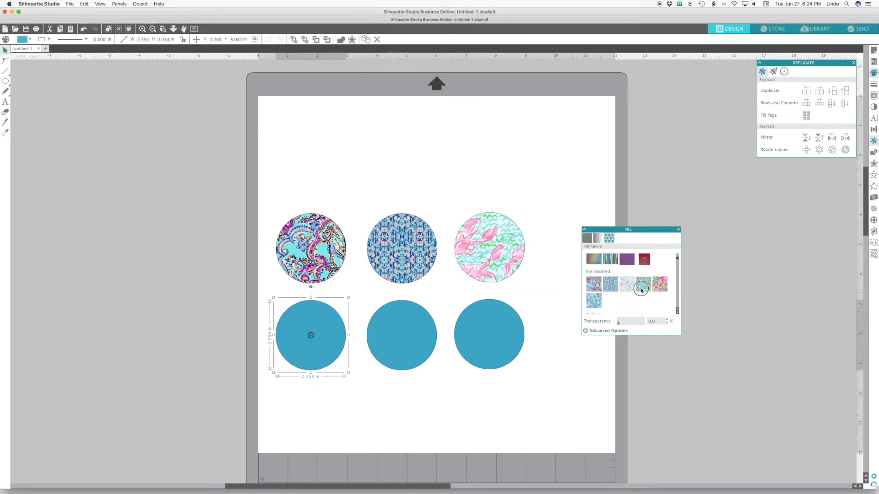
left_click(641, 289)
left_click(403, 339)
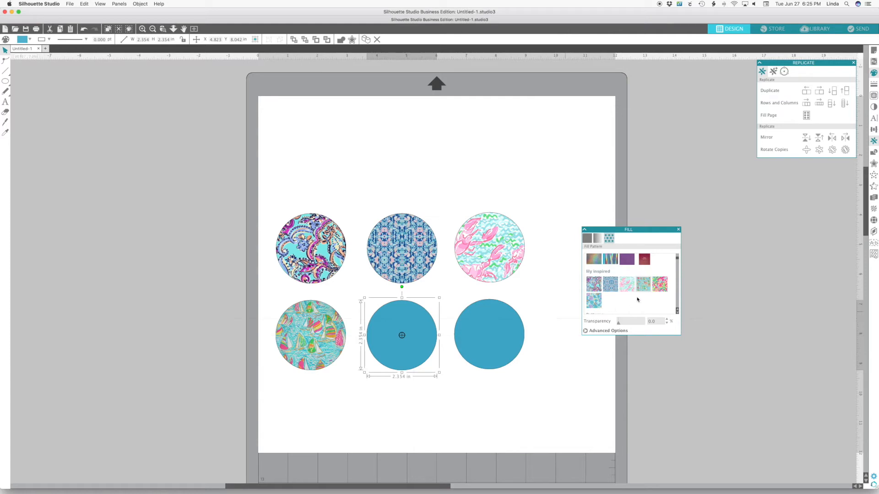
left_click(659, 287)
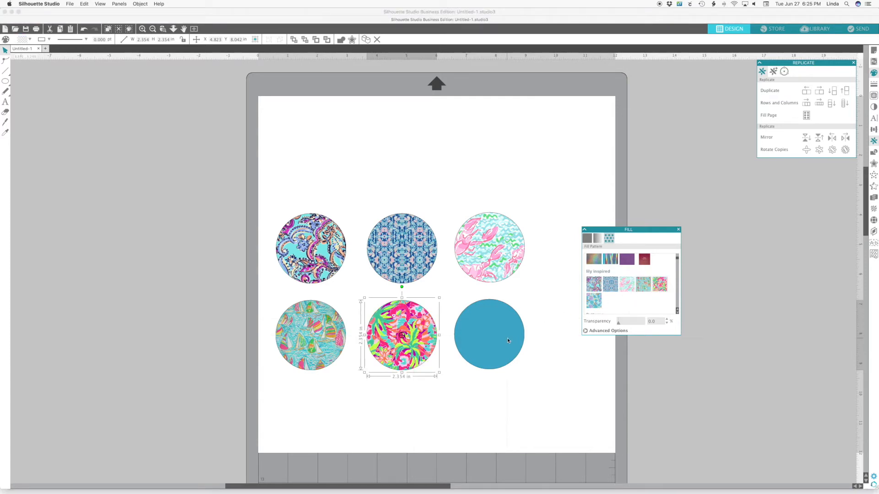
left_click(508, 338)
left_click(595, 302)
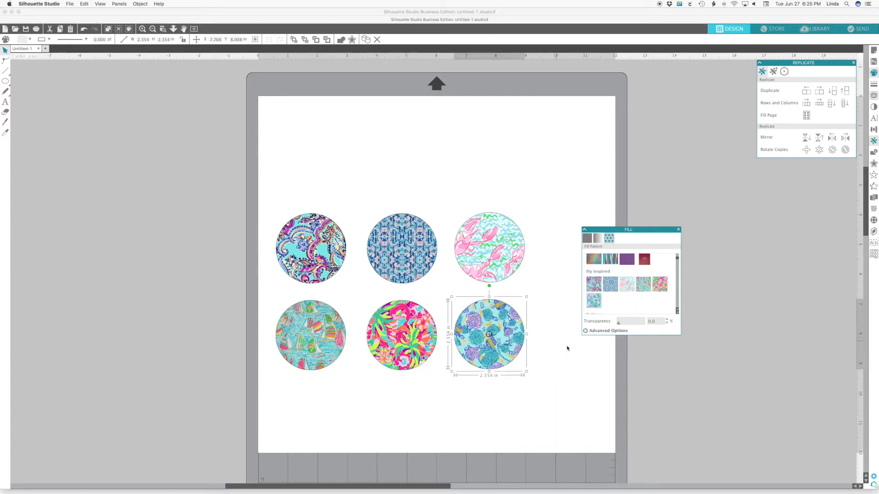
Try mirroring the rose pattern horizontally and vertically and switching its aspect ratio setting in the last circle
left_click(585, 331)
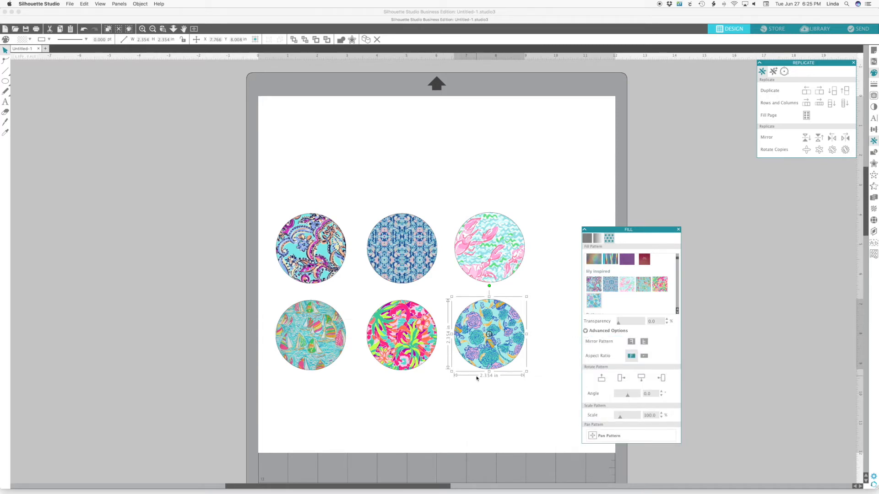
left_click(633, 343)
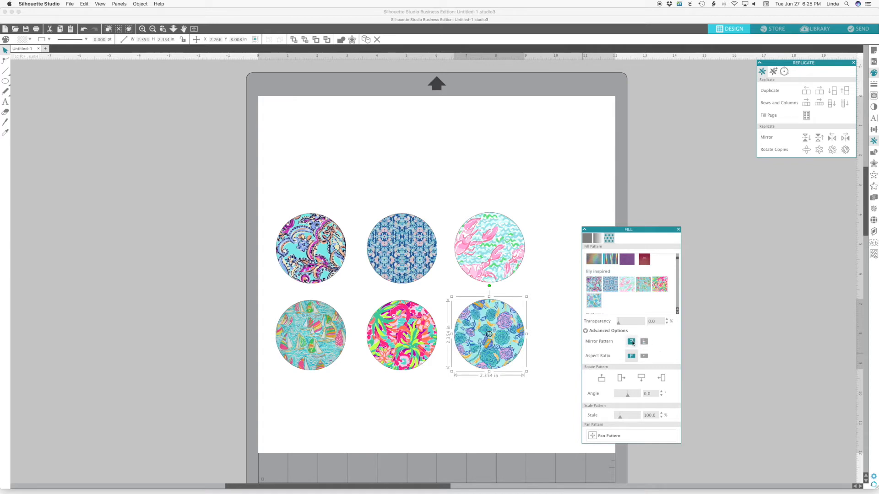
left_click(633, 343)
left_click(644, 342)
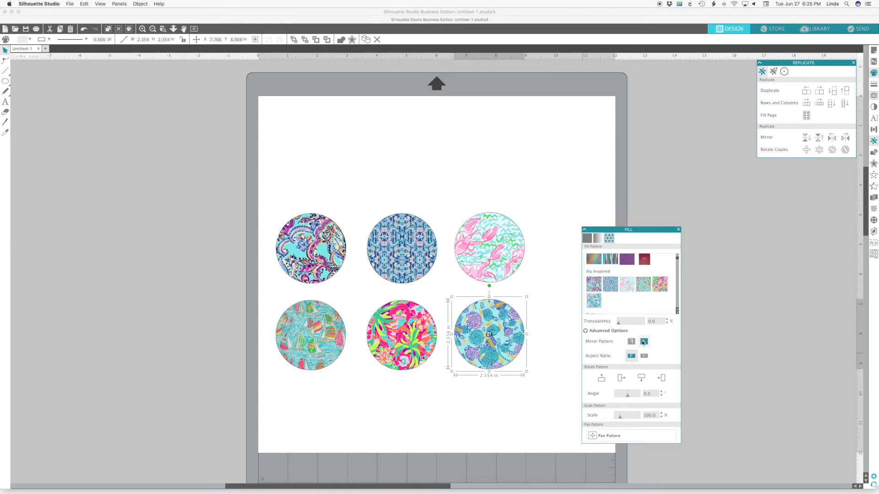
left_click(644, 342)
left_click(644, 357)
left_click(636, 356)
Try rotating the rose pattern as far as -135 degrees and scaling it to 104%, and reset it to 0 degrees and 100%
left_click(621, 378)
left_click(606, 379)
left_click_drag(628, 398, 619, 399)
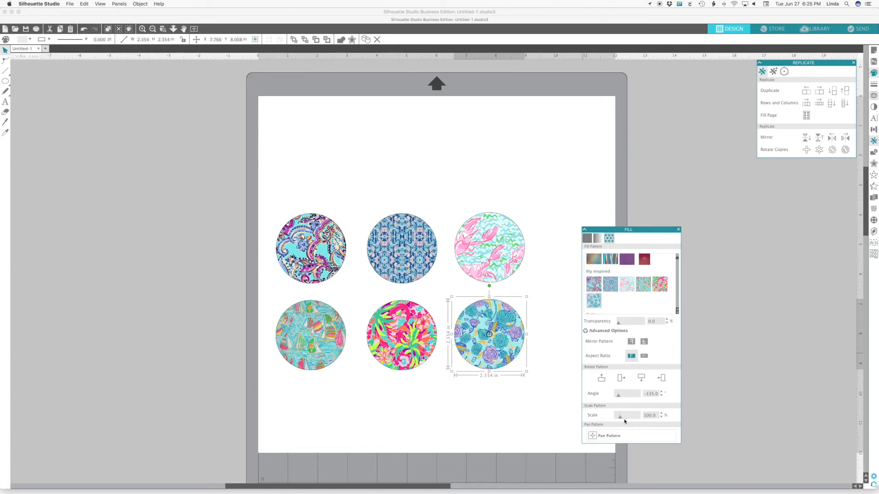
mouse_move(620, 418)
left_mouse_down()
mouse_move(635, 419)
mouse_move(620, 418)
left_mouse_up()
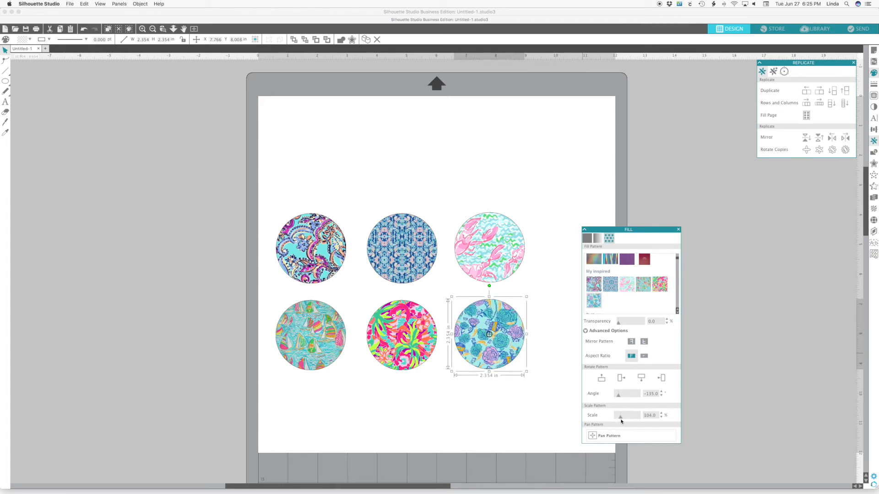
left_click(662, 417)
left_click(661, 417)
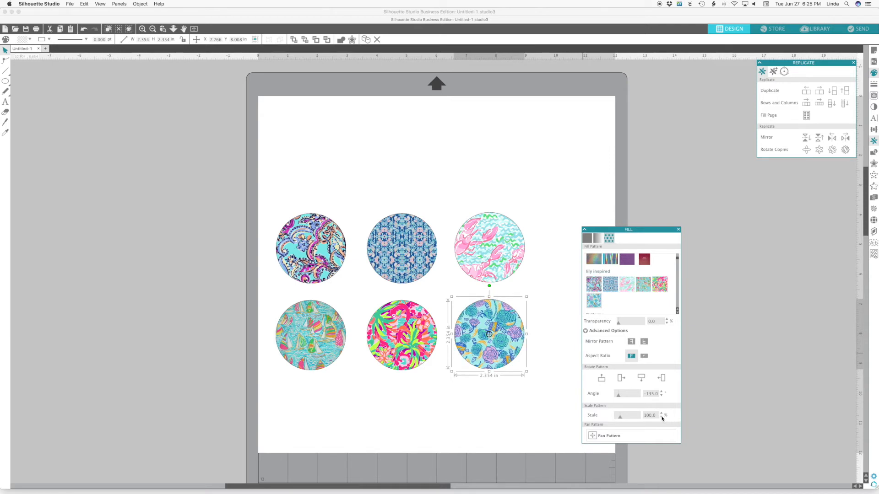
double_click(653, 394)
type("0")
Duplicate all six patterned circles below the existing two rows, with the Fill panel moved clear of the page
left_click_drag(655, 230, 703, 231)
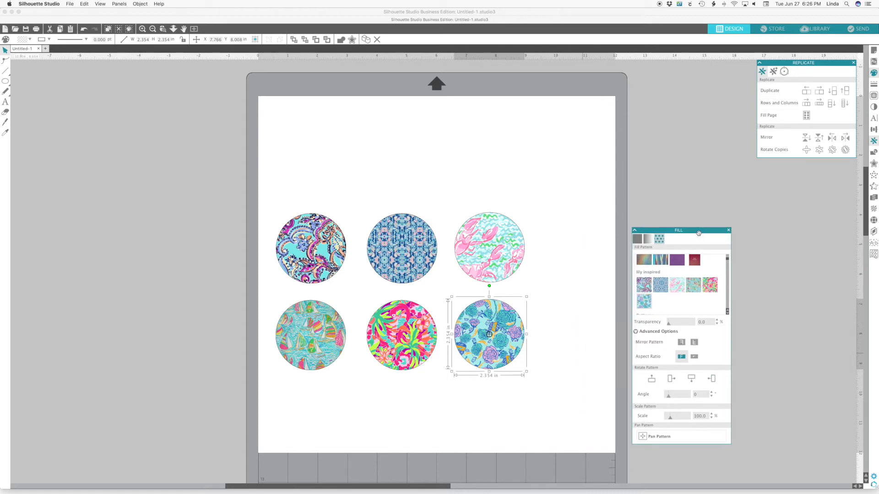
left_click(596, 276)
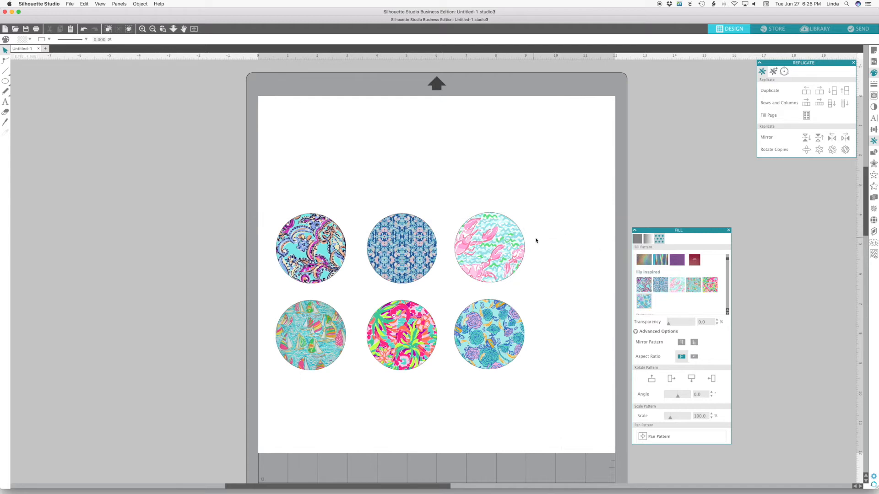
left_click_drag(534, 239, 287, 332)
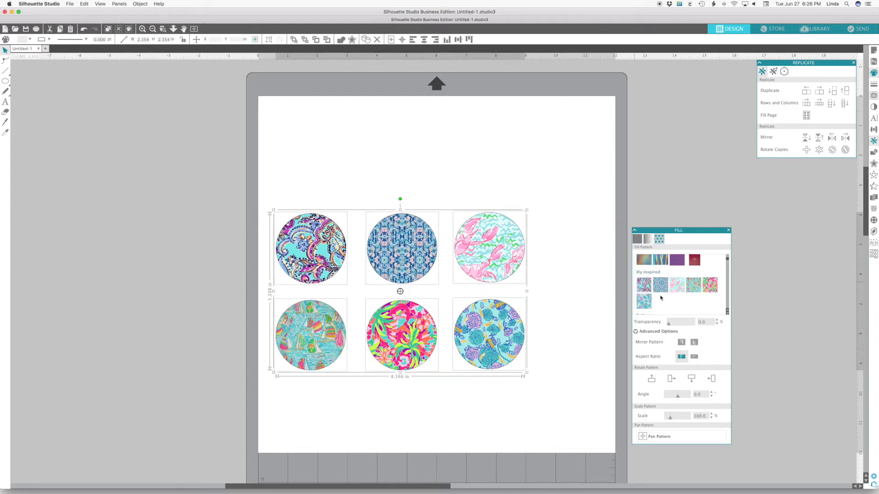
left_click(832, 90)
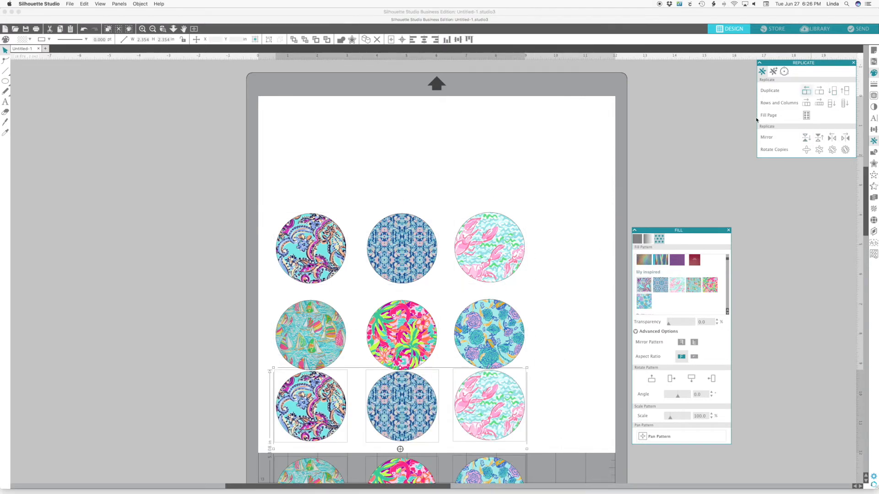
Arrange the copies into a four-by-three grid, with lobster and rose circles in a fourth column and sailboat and floral circles completing the third row
scroll(321, 265, "down", 3)
scroll(320, 266, "left", 1)
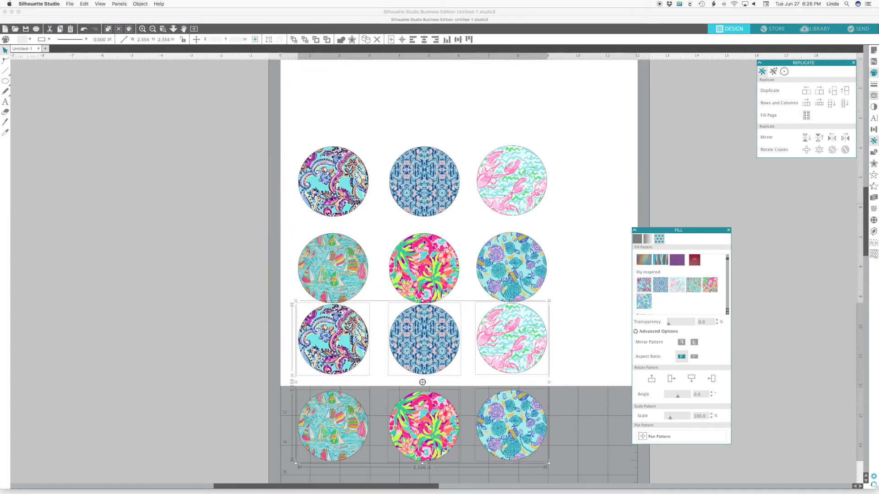
left_click(265, 352)
left_click_drag(558, 334, 600, 280)
left_click_drag(297, 427, 472, 344)
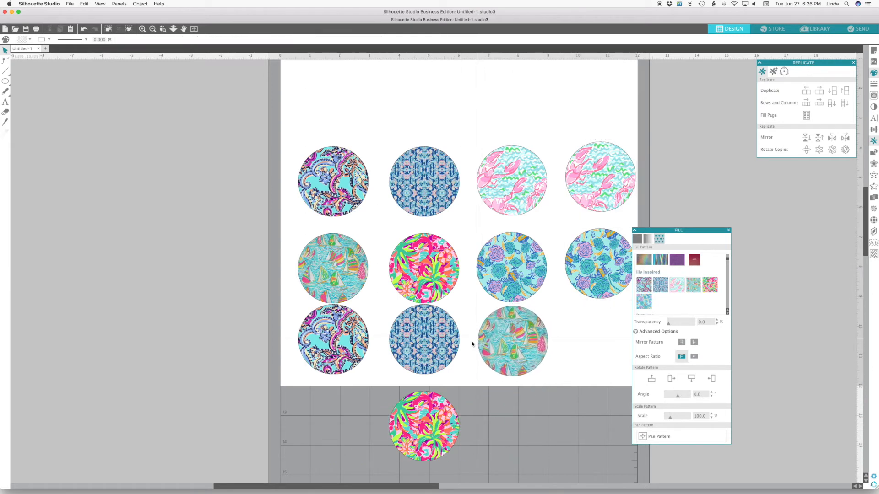
left_click_drag(435, 425, 603, 344)
Align the four circles of the top row, and those of the middle row, by their vertical centers
scroll(603, 344, "right", 3)
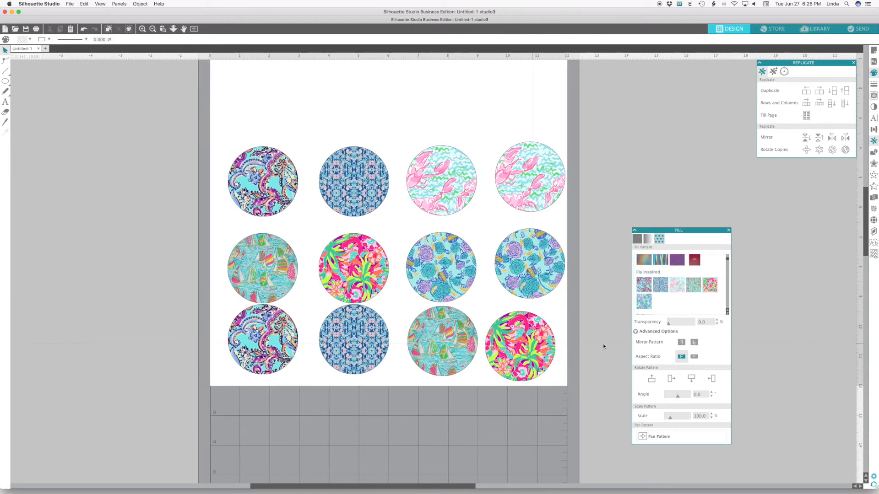
scroll(603, 347, "up", 3)
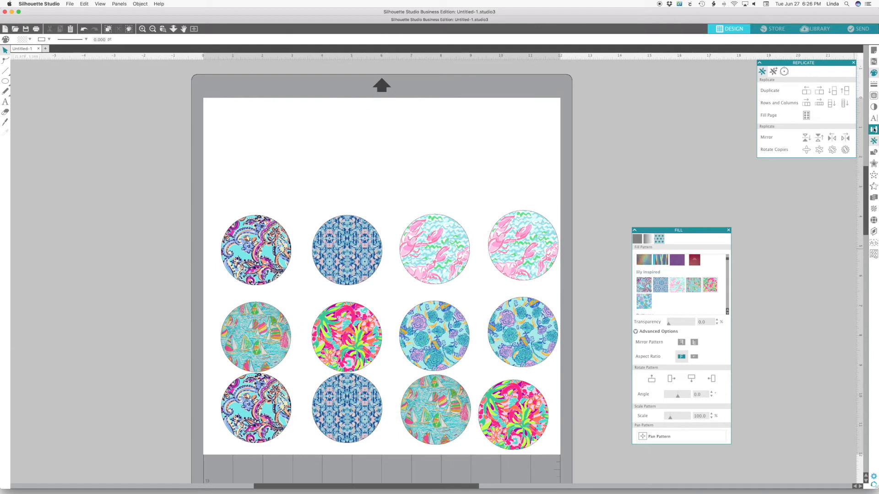
left_click(874, 130)
left_click_drag(829, 169, 641, 132)
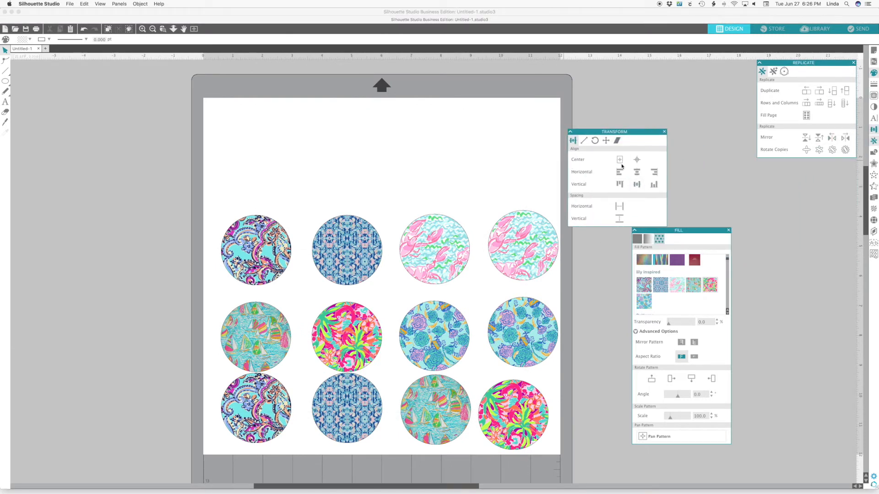
left_click_drag(182, 241, 458, 257)
left_click_drag(216, 249, 555, 246)
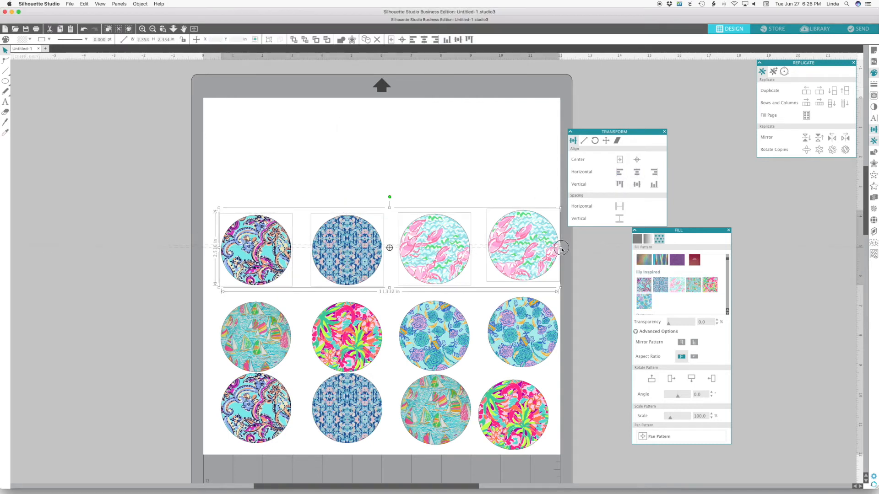
left_click(636, 185)
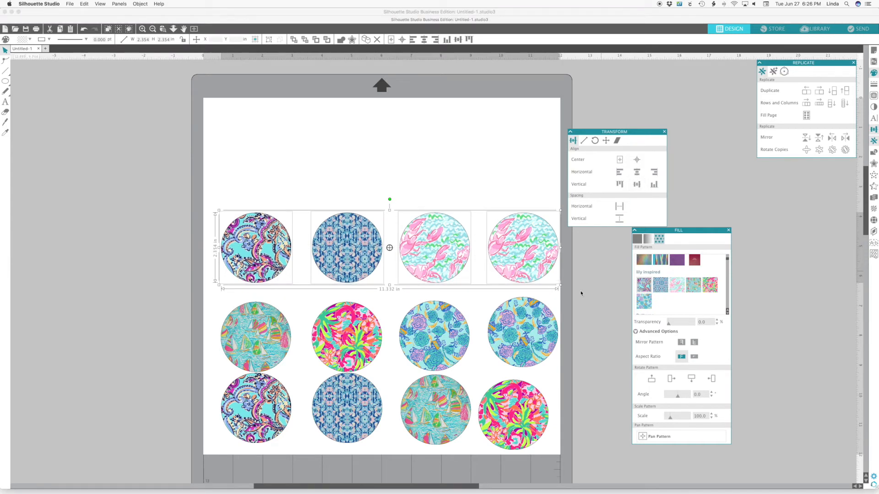
left_click_drag(572, 313, 270, 318)
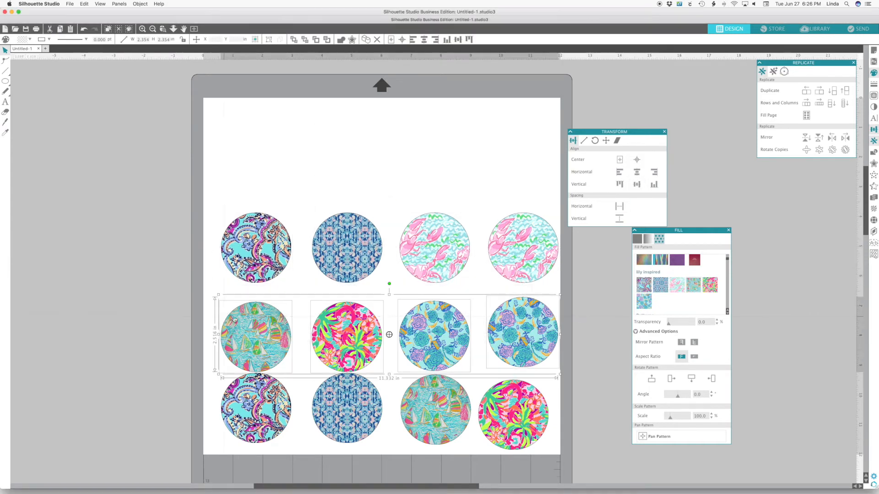
left_click(637, 184)
Space the third row's circles evenly horizontally and align the fourth column's circles along their right edges
left_click_drag(572, 393, 295, 405)
left_click(619, 206)
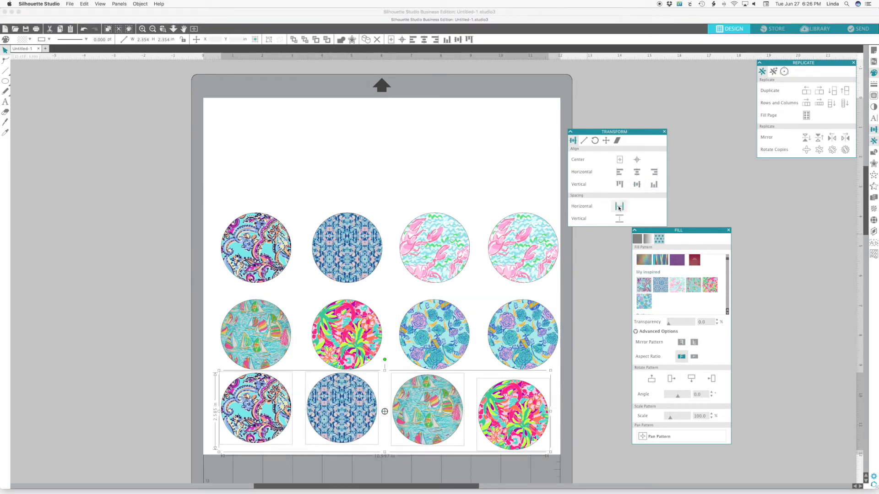
left_click_drag(532, 194, 519, 405)
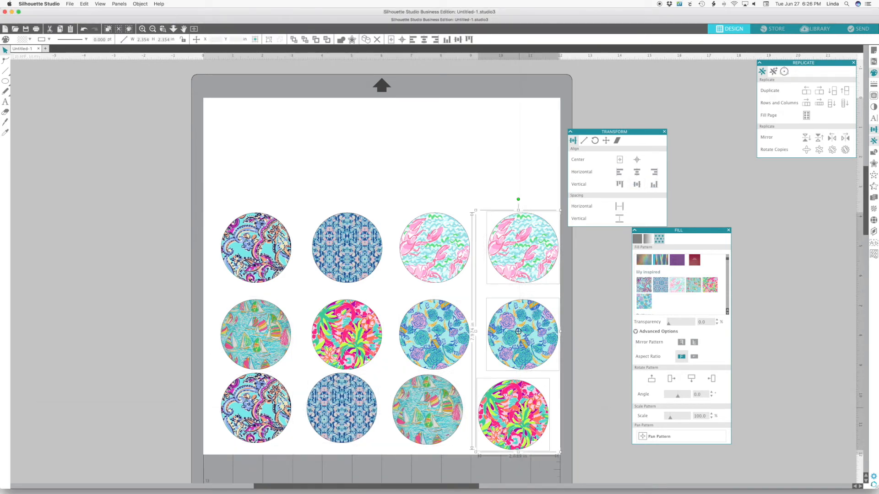
left_click(653, 183)
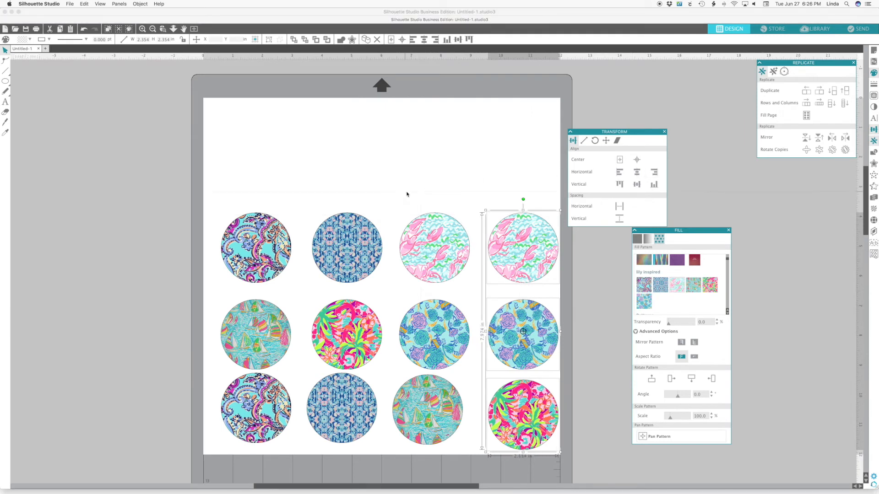
Align the circles in each of the third, second and first columns along their right edges
left_click(412, 193)
left_click_drag(412, 193, 416, 471)
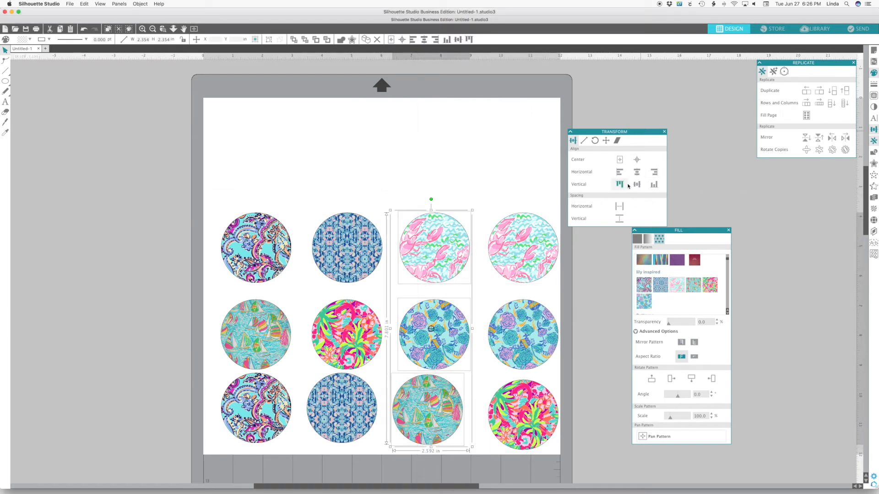
left_click(654, 172)
left_click_drag(319, 199, 326, 446)
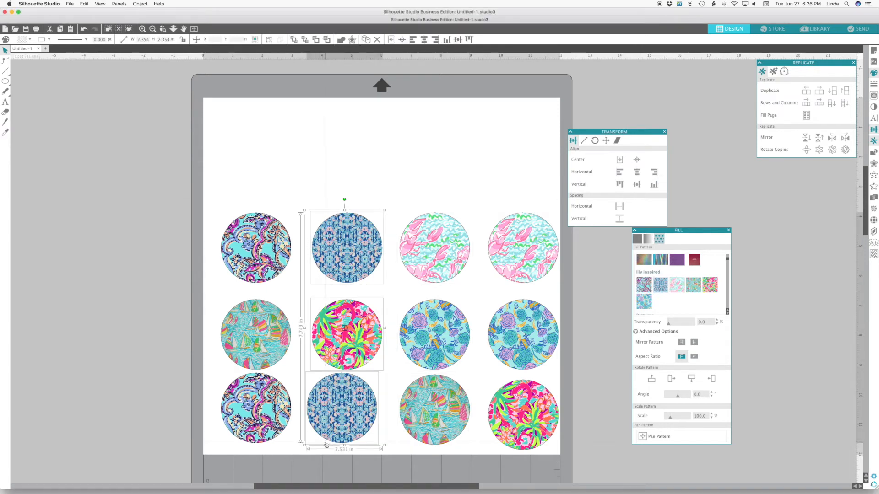
left_click(655, 172)
left_click(654, 173)
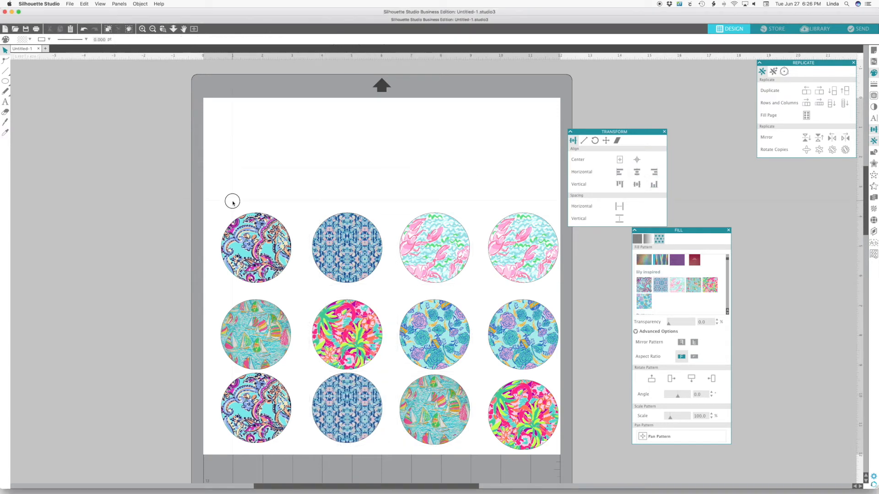
left_click_drag(232, 200, 294, 453)
left_click(654, 173)
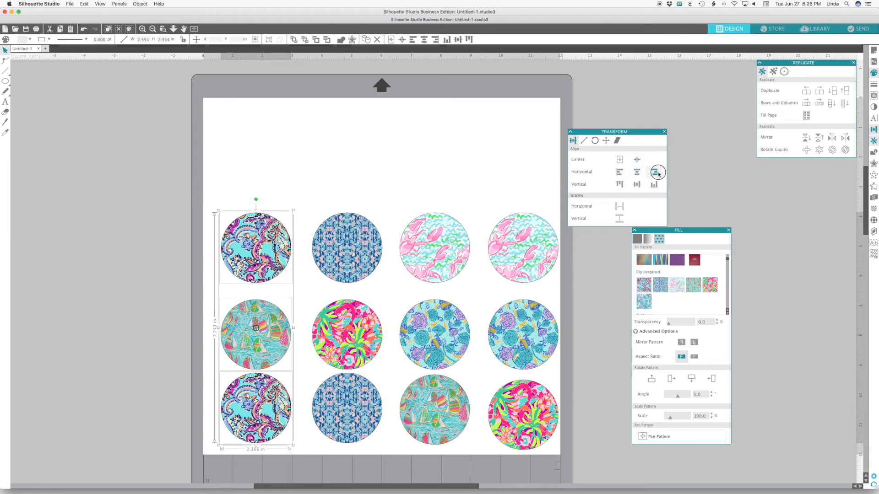
Distribute the four circles of the top row, and those of the middle row, with equal horizontal spacing
left_click(188, 262)
left_click_drag(196, 205, 511, 251)
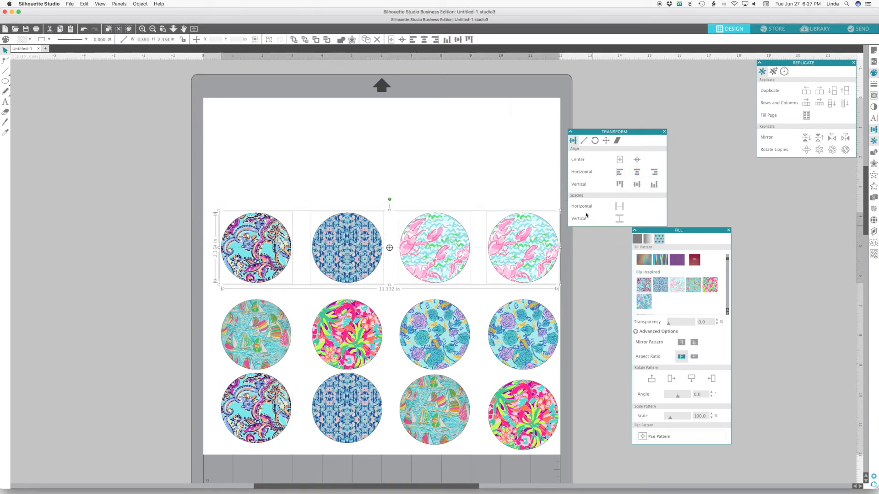
left_click(619, 206)
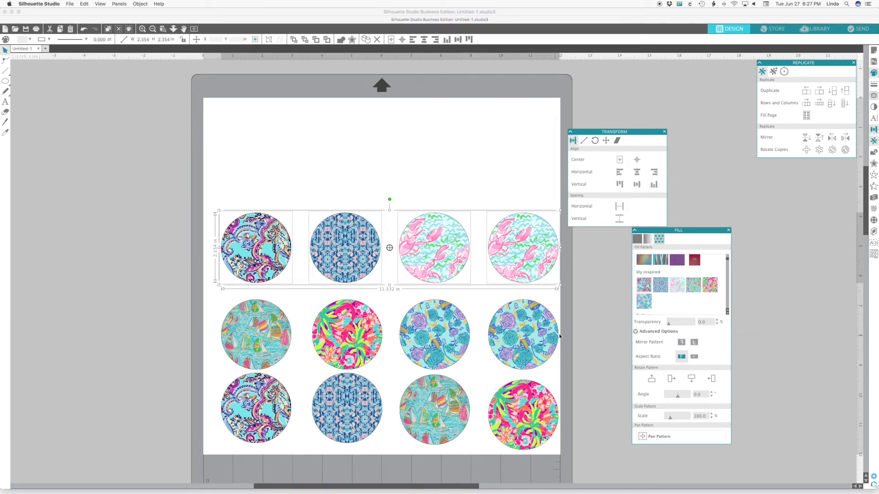
left_click_drag(576, 320, 248, 328)
left_click(619, 206)
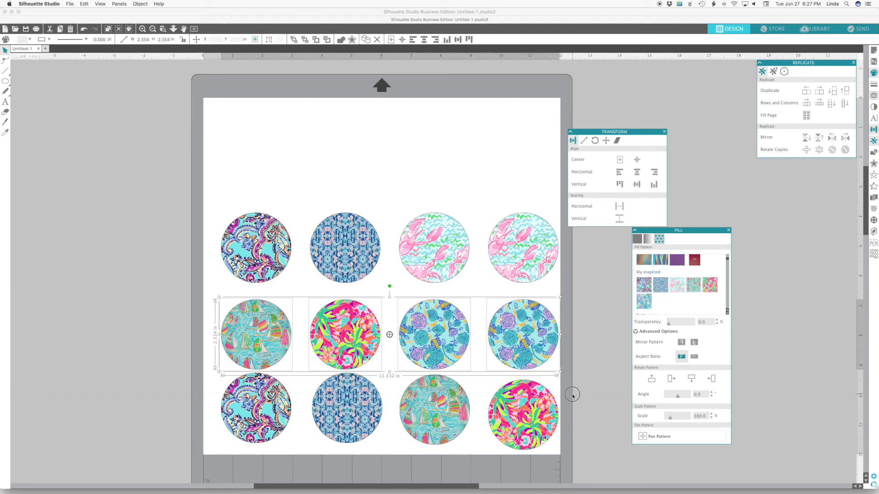
Space the bottom row's four circles evenly horizontally and align them by their vertical centers
left_click_drag(572, 397, 241, 406)
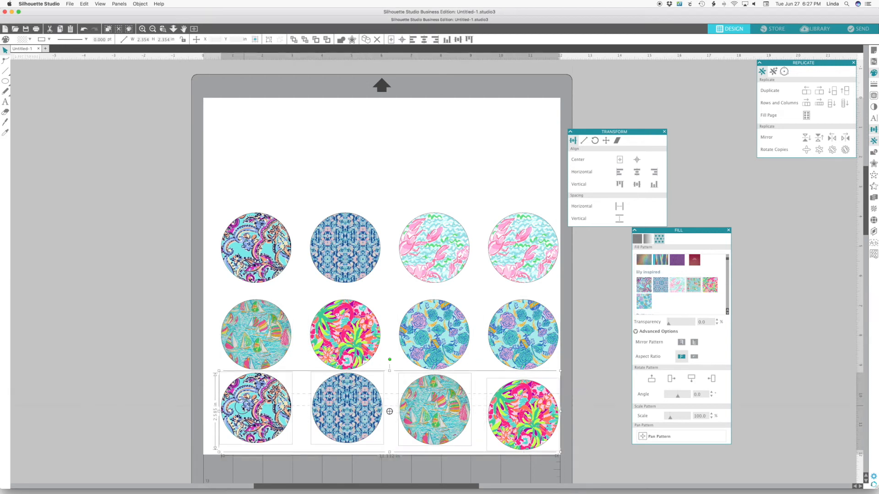
left_click(620, 219)
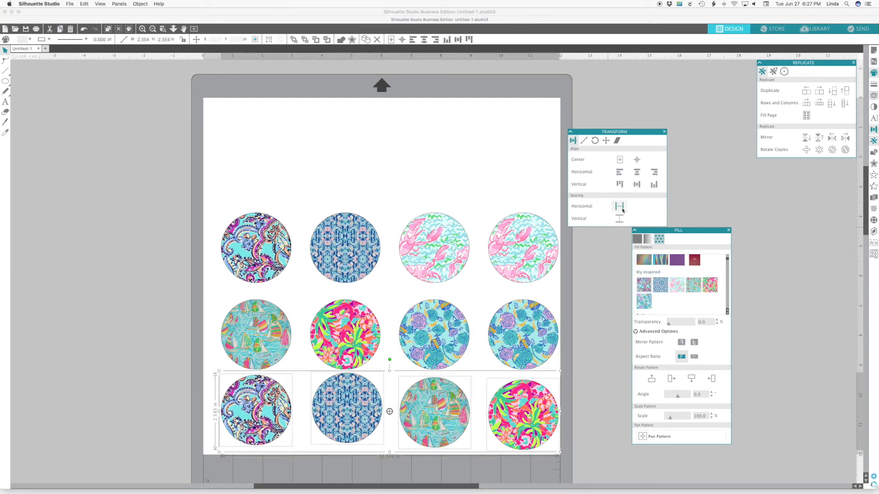
left_click(623, 211)
left_click(637, 185)
left_click(211, 346)
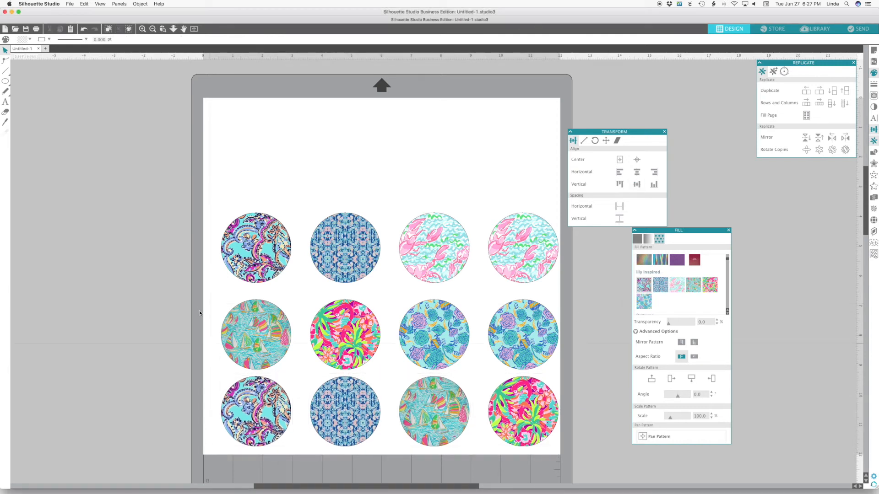
Group the four circles of each of the three rows into a separate row group
left_click_drag(200, 248, 503, 274)
right_click(505, 273)
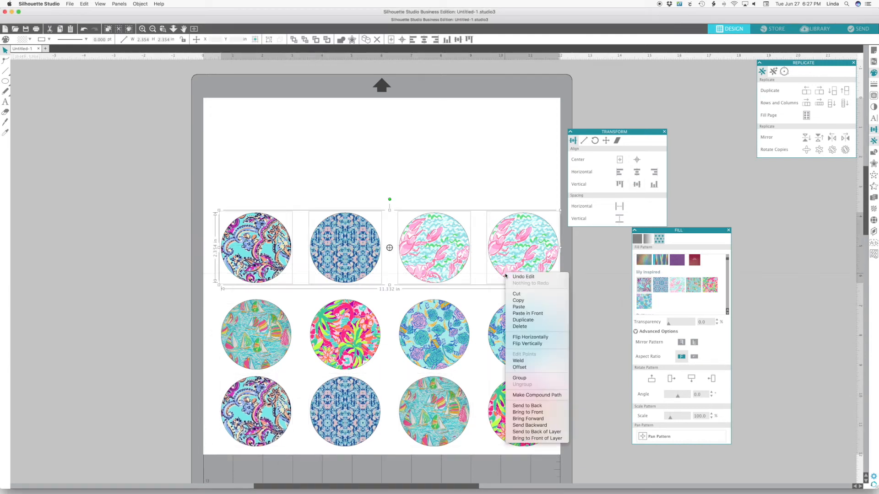
left_click(519, 378)
left_click(225, 329)
right_click(250, 331)
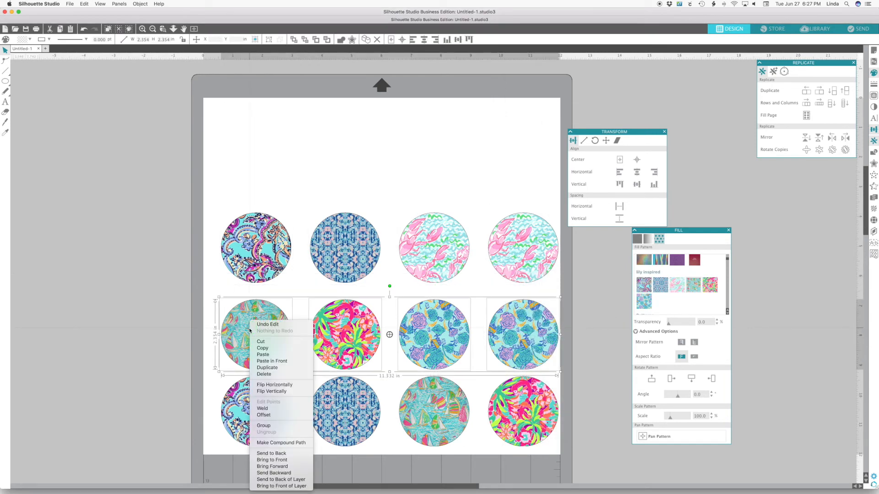
left_click(269, 427)
left_click_drag(192, 392, 566, 405)
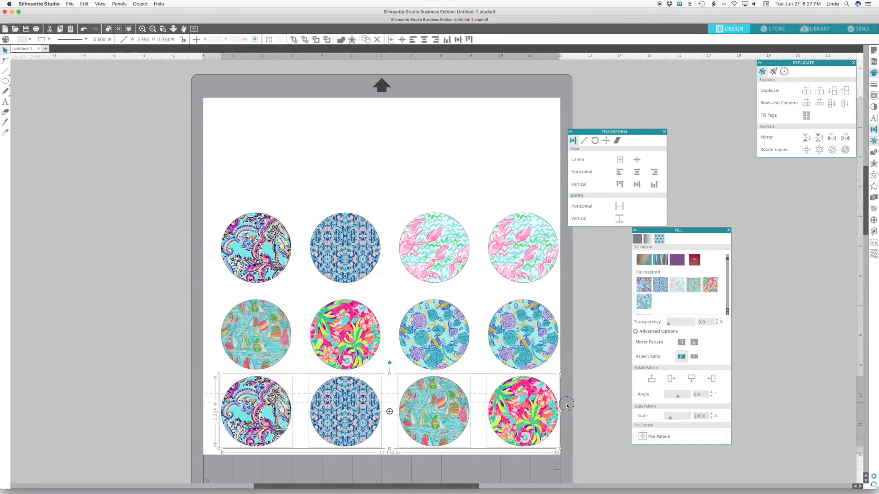
right_click(505, 406)
left_click(518, 425)
Space the three row groups evenly vertically and move the whole set slightly up and left to fit within the page
left_click_drag(215, 204, 344, 392)
left_click(619, 218)
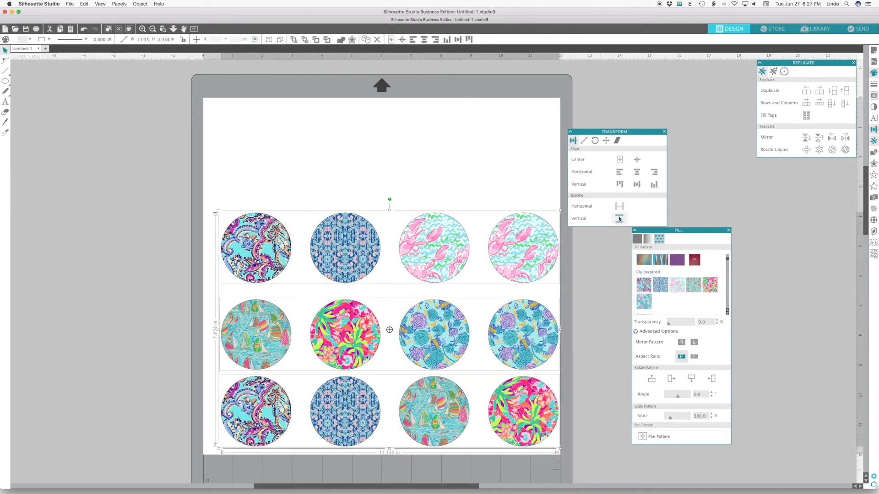
left_click_drag(511, 321, 503, 315)
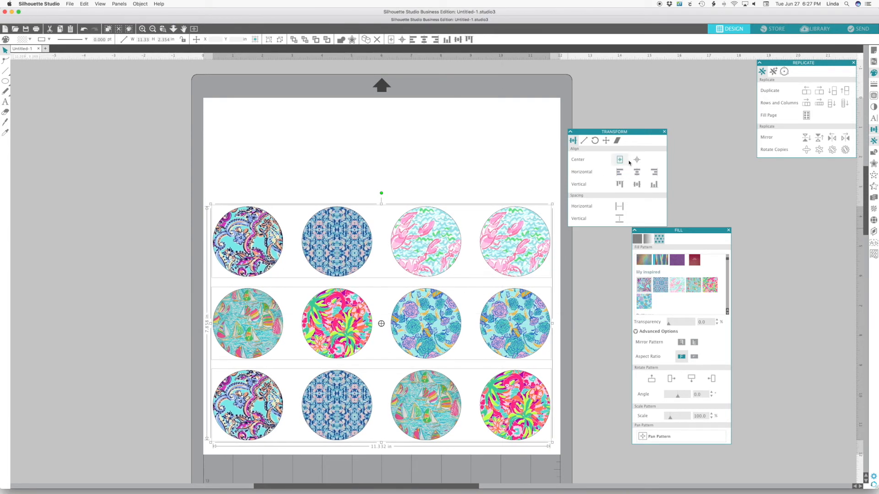
left_click(574, 293)
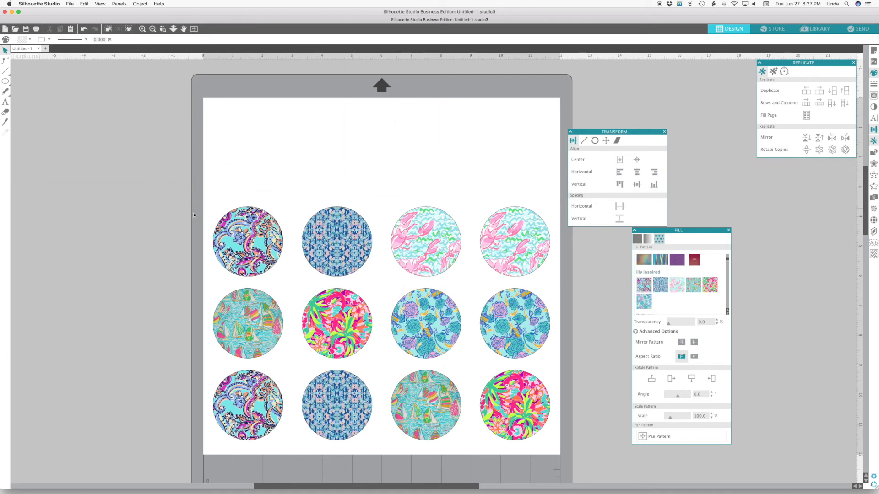
Fill all twelve circles with solid dark navy blue in place of their patterns
left_click_drag(193, 209, 519, 439)
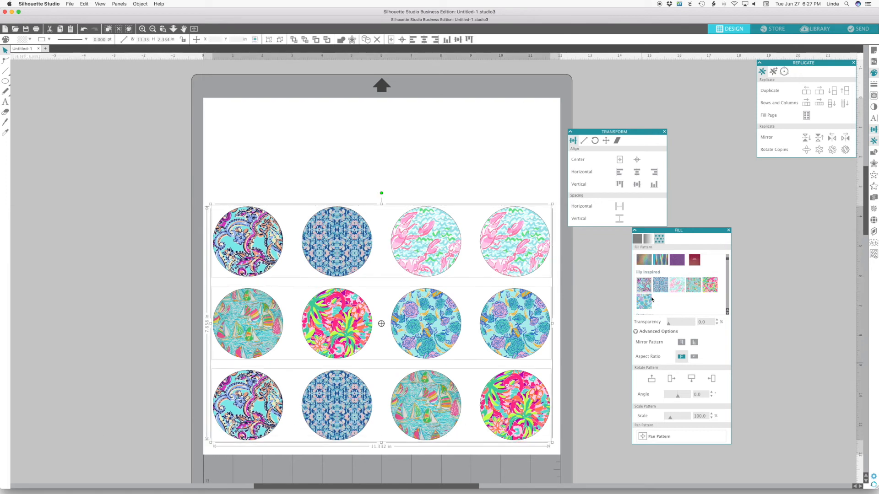
left_click(637, 238)
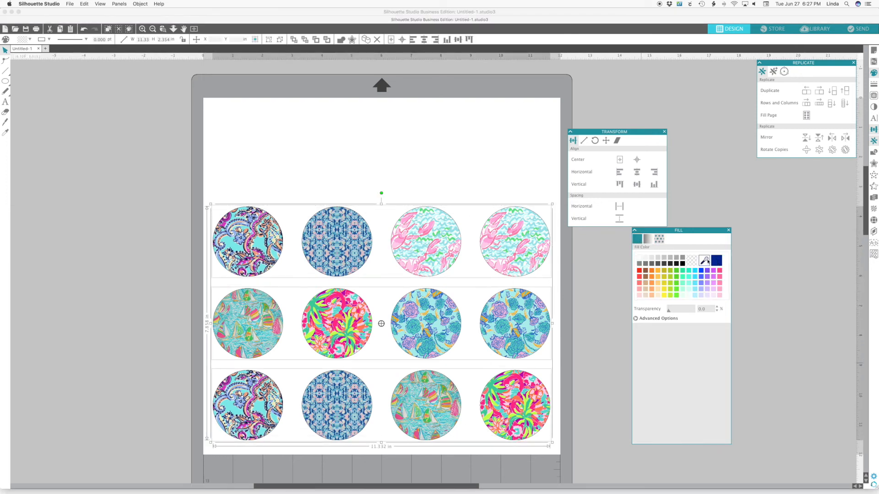
left_click(715, 262)
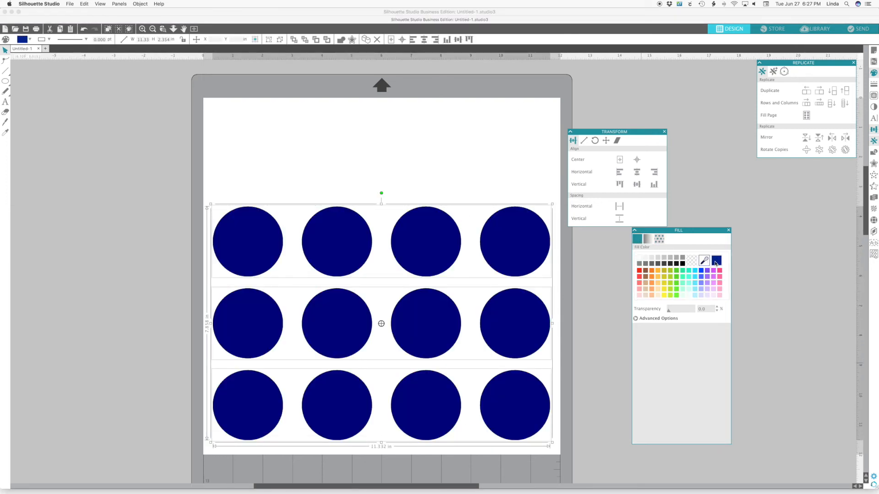
Ungroup the three rows of navy circles into individual circles
left_click(195, 227)
left_click_drag(195, 225, 540, 434)
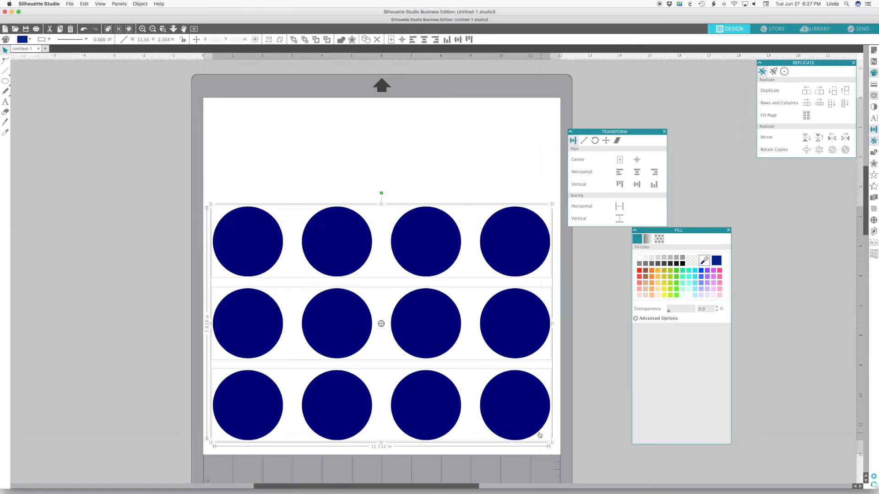
right_click(524, 422)
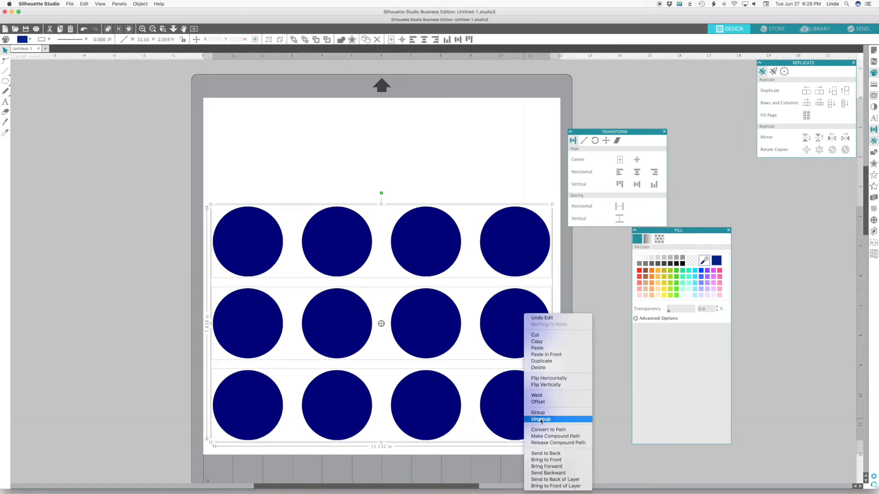
left_click(540, 420)
left_click(171, 262)
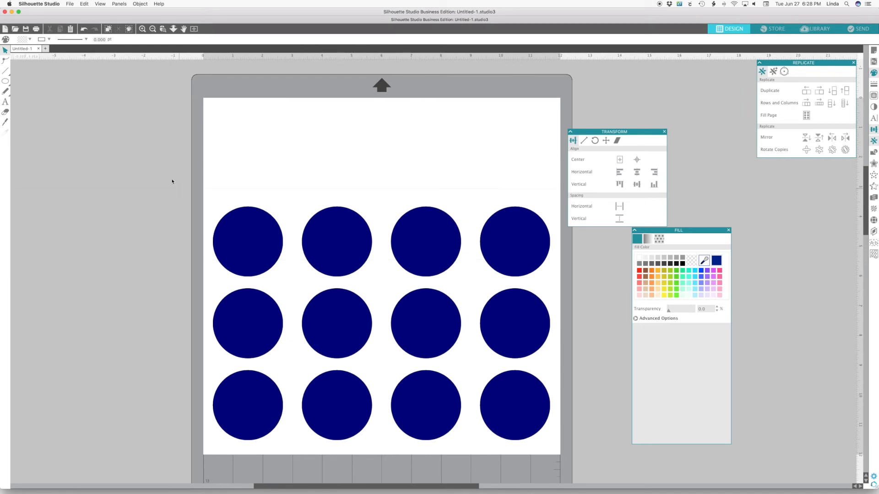
Merge the blue rose pattern JPG from the Downloads folder into the document
left_click(70, 3)
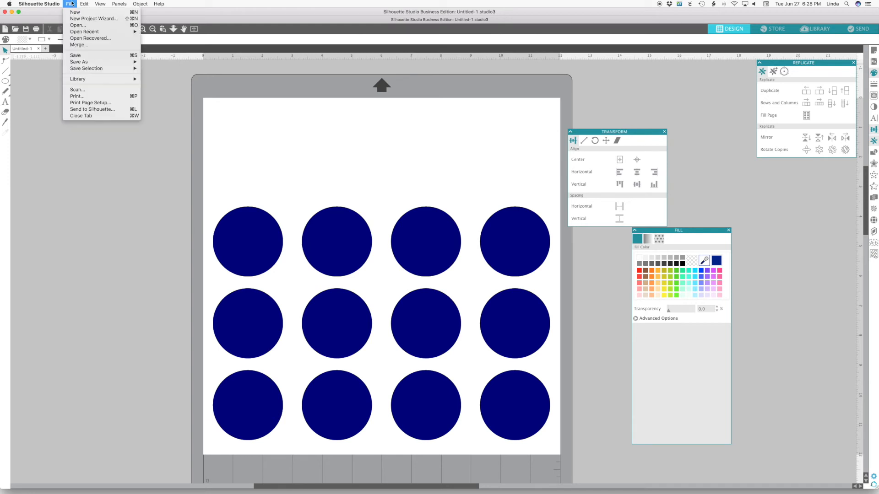
left_click(89, 45)
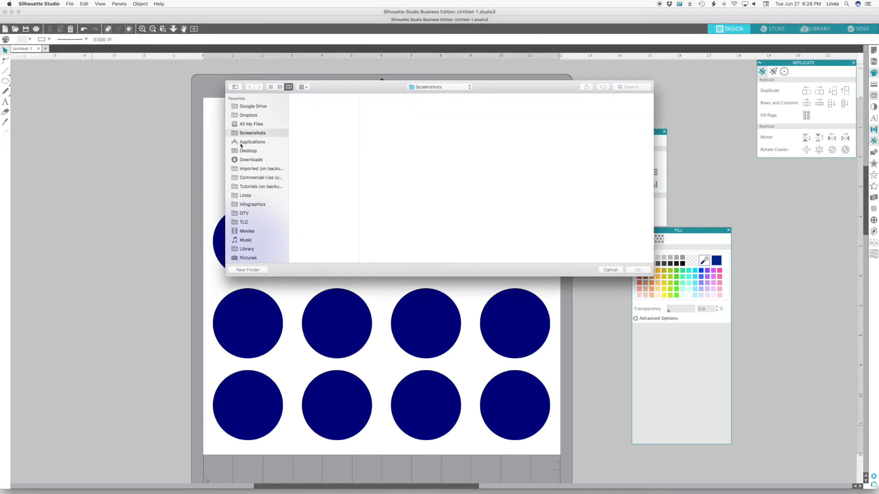
left_click(252, 160)
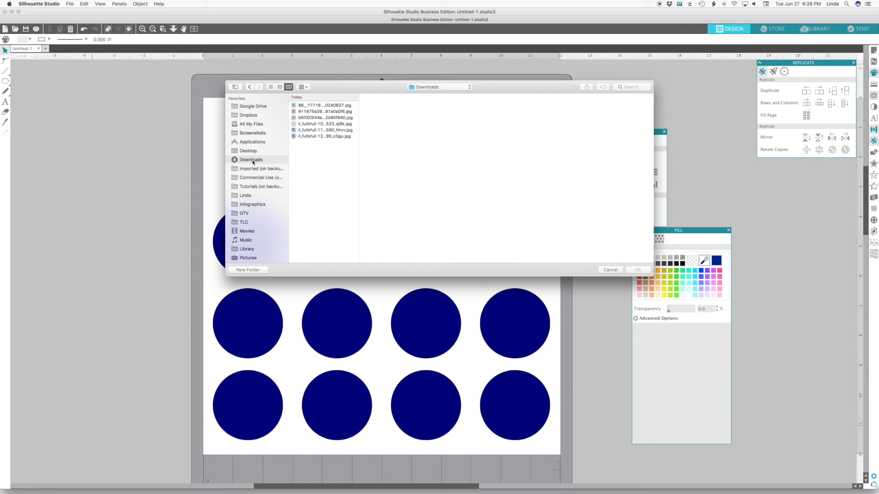
double_click(323, 106)
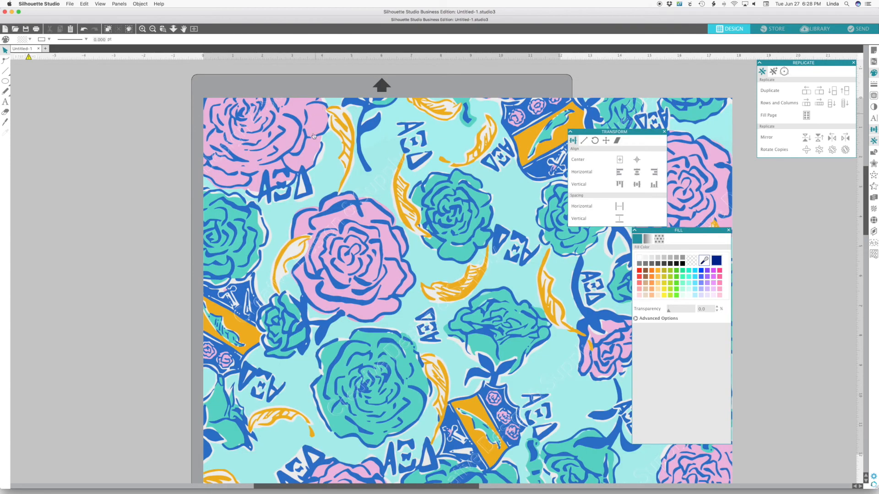
Scale the rose pattern image down to about 8.25 in wide and place it on the empty area left of the mat
left_click_drag(601, 266, 444, 256)
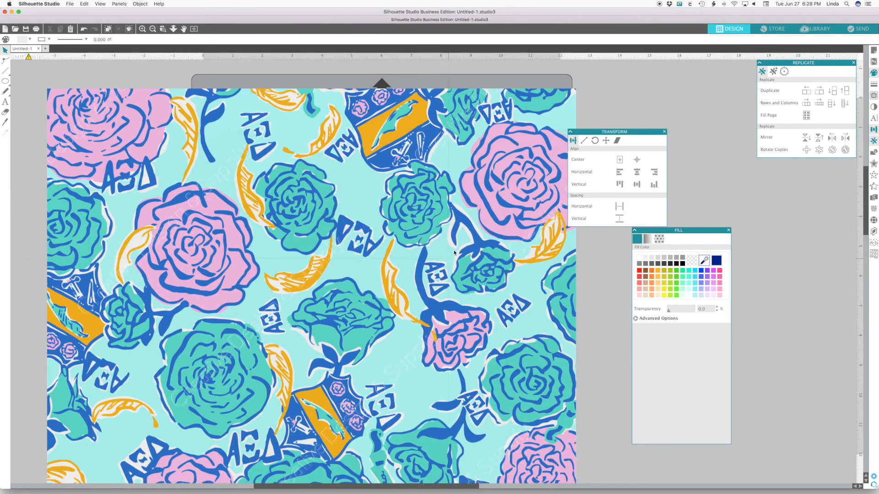
left_click(570, 104)
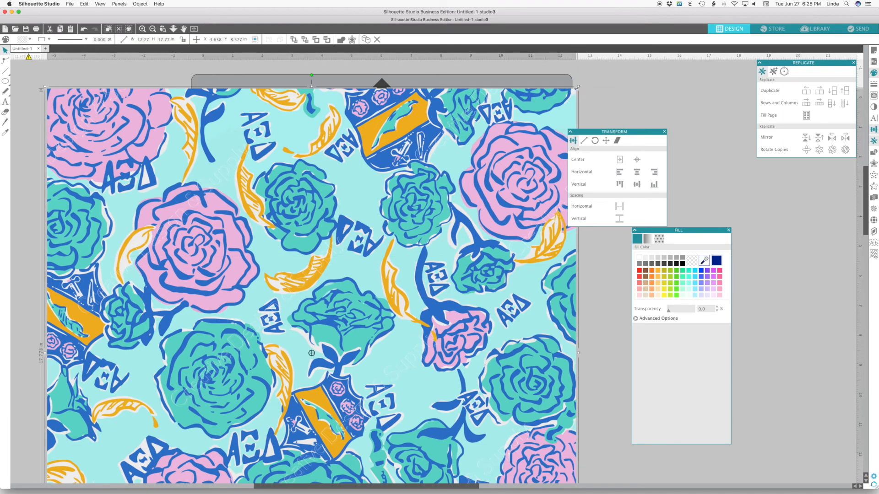
left_click_drag(578, 87, 244, 320)
left_click_drag(192, 396, 117, 221)
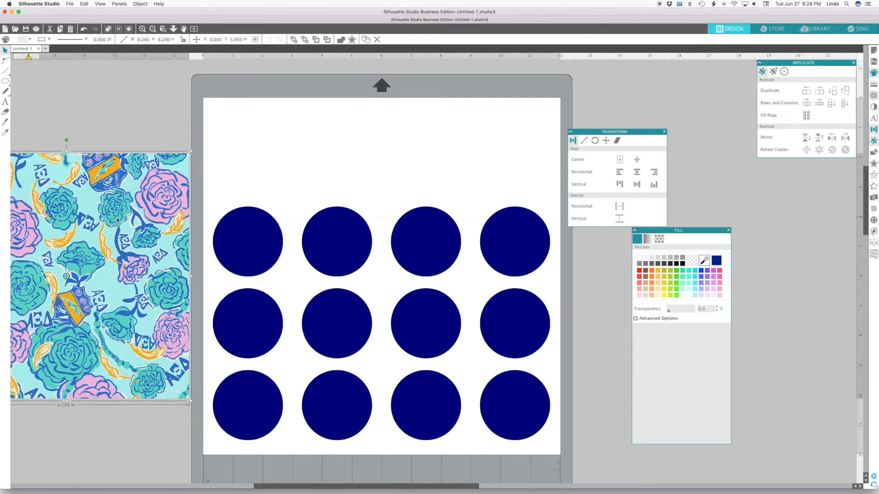
Bring the first circle of the top row to the front and place it over the rose pattern image
left_click_drag(257, 238, 238, 205)
right_click(238, 205)
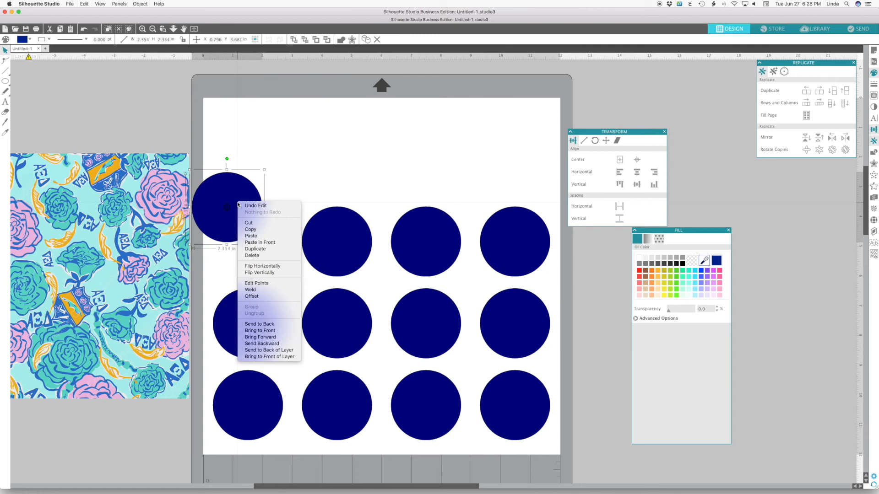
left_click(259, 331)
left_click_drag(247, 220, 116, 237)
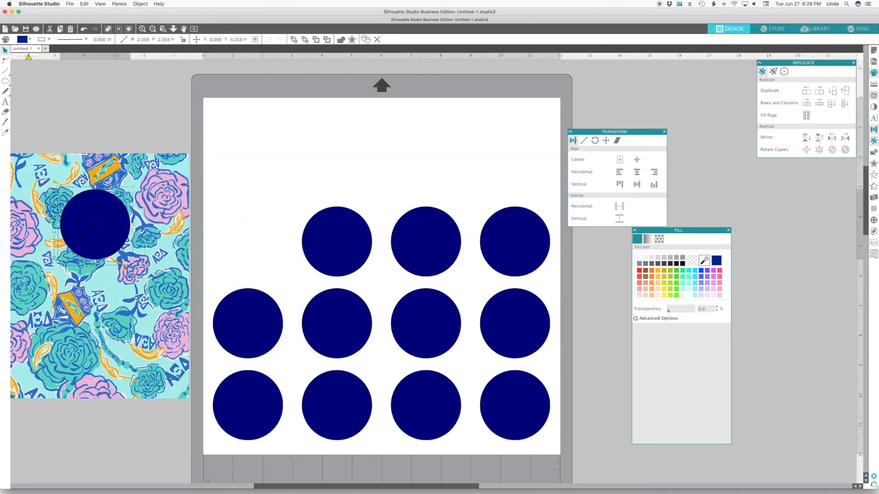
Intersect the navy circle with the rose pattern and move the resulting patterned circle slightly lower beside the mat
left_click_drag(120, 144, 87, 248)
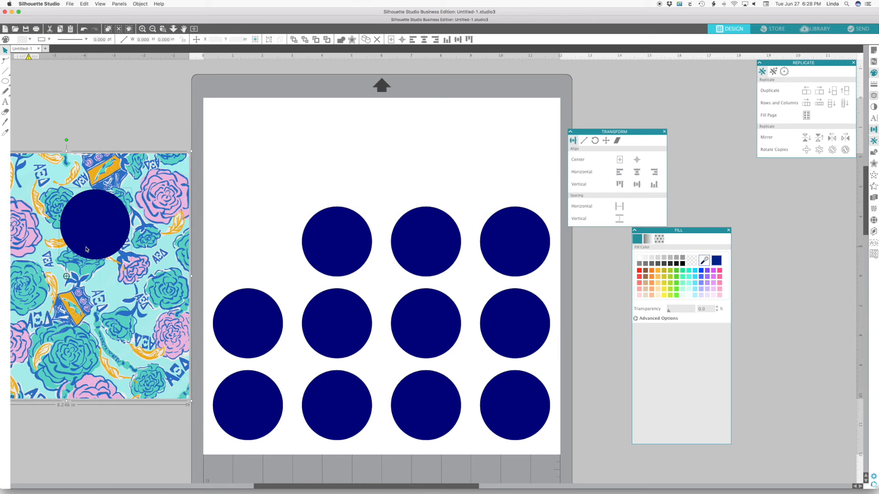
left_click(873, 152)
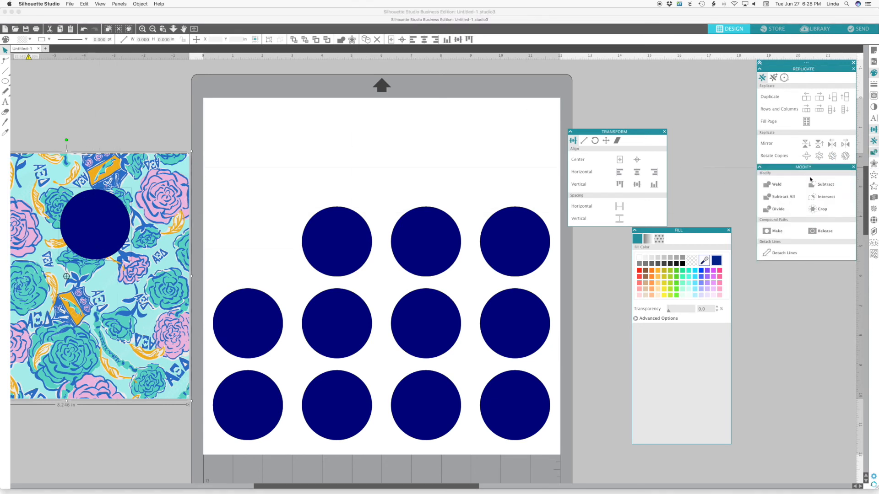
left_click_drag(826, 167, 153, 65)
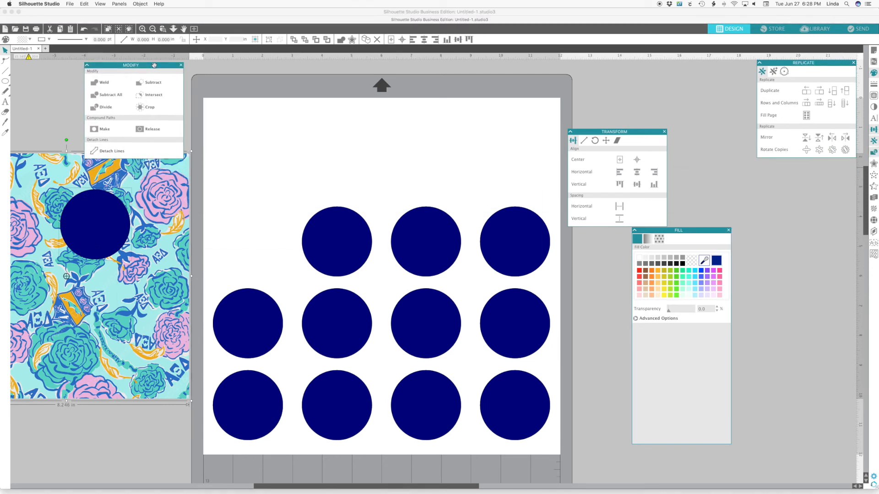
left_click(154, 95)
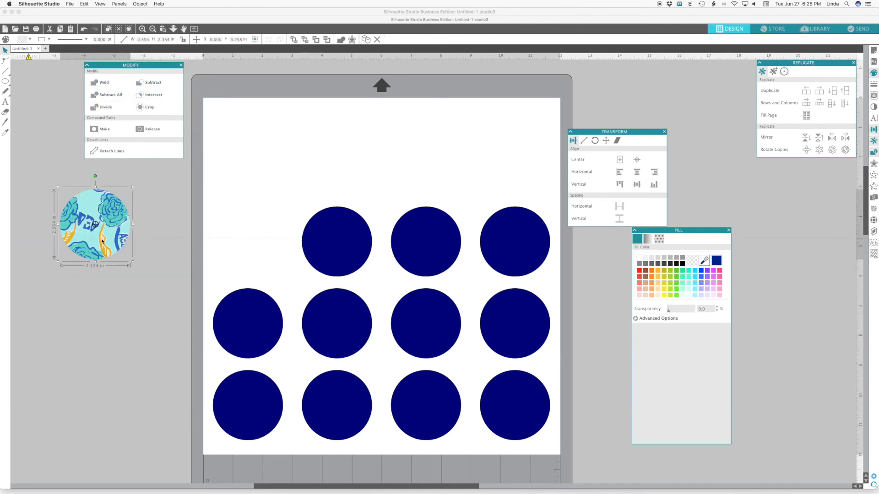
left_click(99, 257)
left_click_drag(99, 257, 88, 279)
left_click(69, 326)
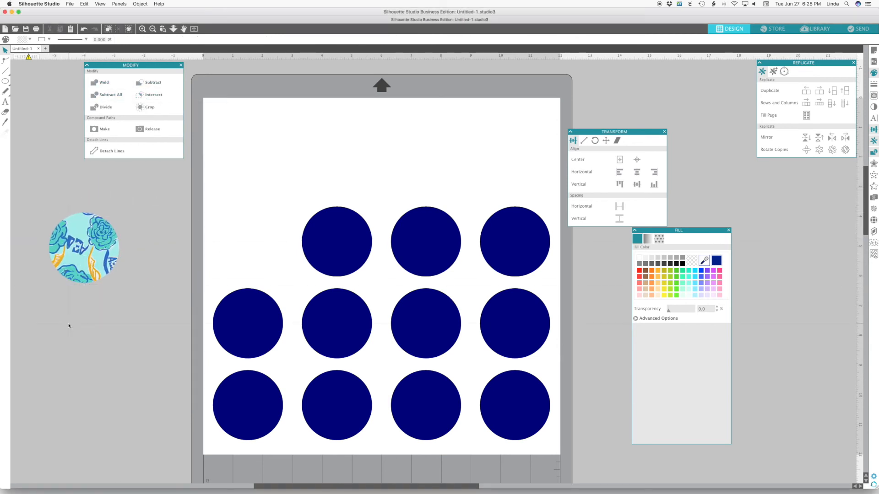
Merge the pink and green flamingo pattern JPG from the Downloads folder into the document
left_click(69, 4)
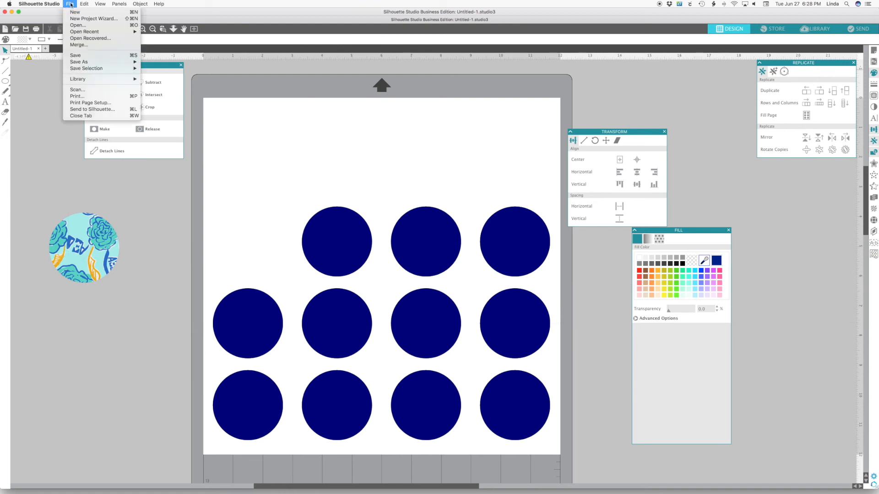
left_click(93, 45)
left_click(308, 112)
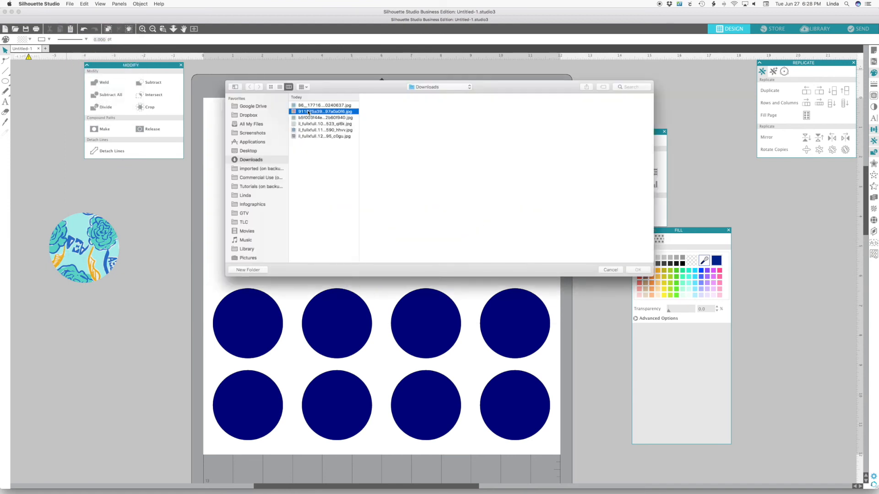
double_click(308, 111)
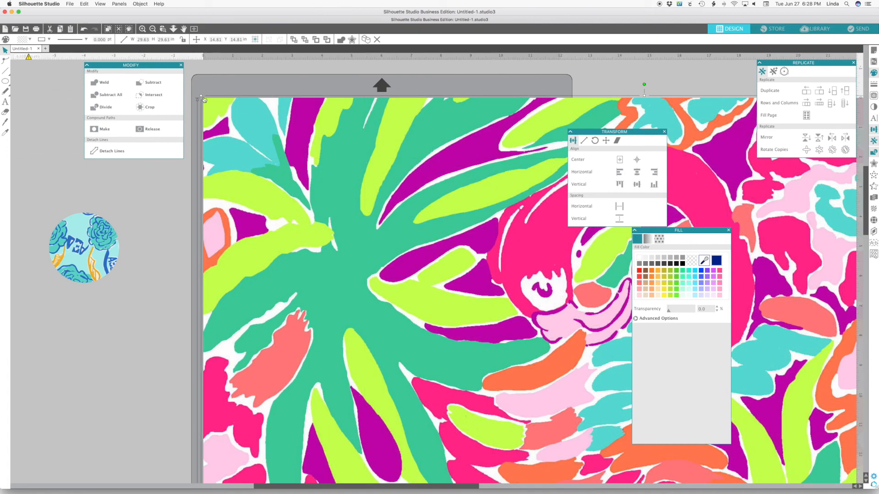
Scale the flamingo pattern image down to about 6.49 in wide and position it over the mat's right edge
left_click_drag(201, 95, 481, 204)
left_click_drag(570, 304, 466, 234)
left_click_drag(396, 151, 489, 245)
Bring the second circle of the top row to the front and place it over the flamingo pattern image
right_click(341, 229)
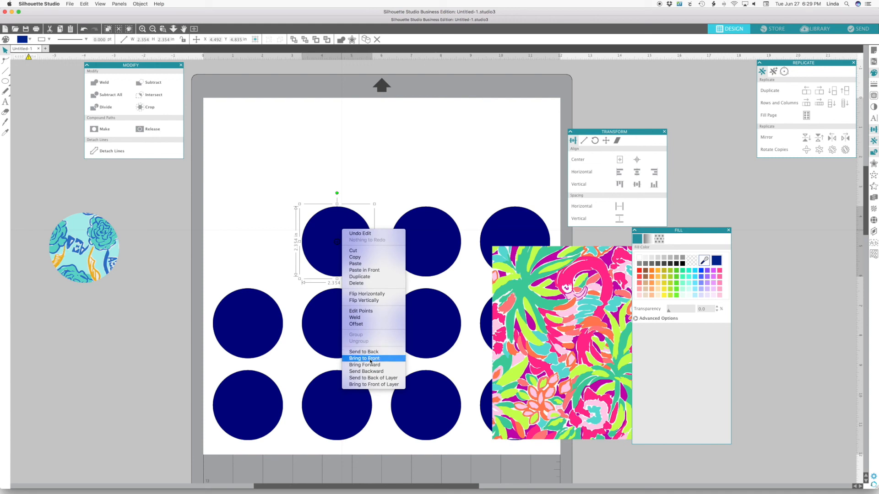
left_click(371, 356)
left_click_drag(344, 265, 602, 350)
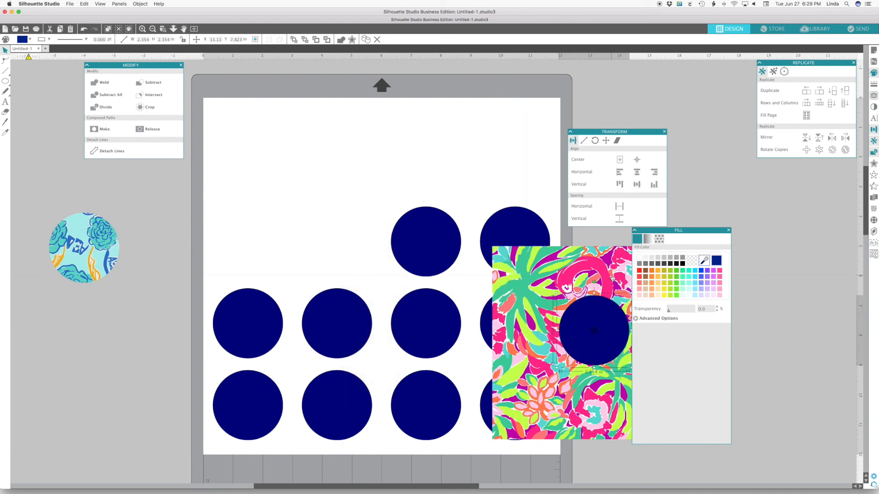
Intersect the navy circle with the flamingo pattern and place the resulting circle below the rose-patterned one beside the mat
left_click(612, 277, "shift")
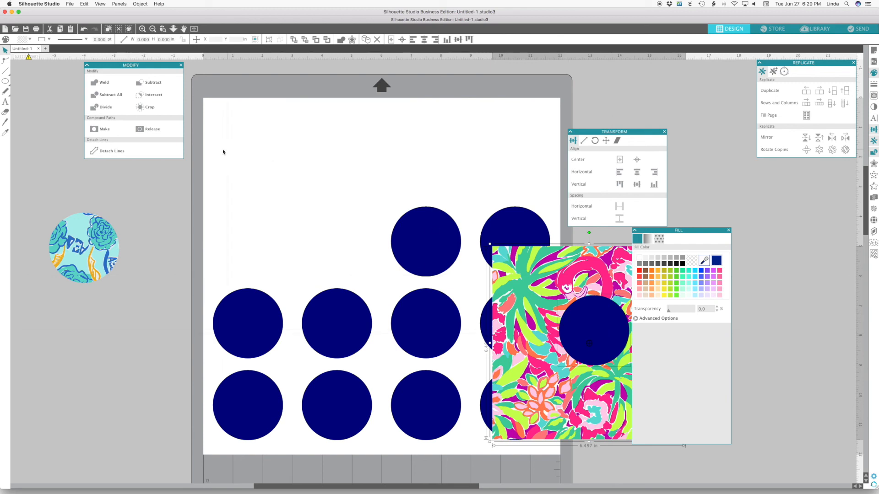
left_click(152, 94)
left_click_drag(568, 342, 95, 350)
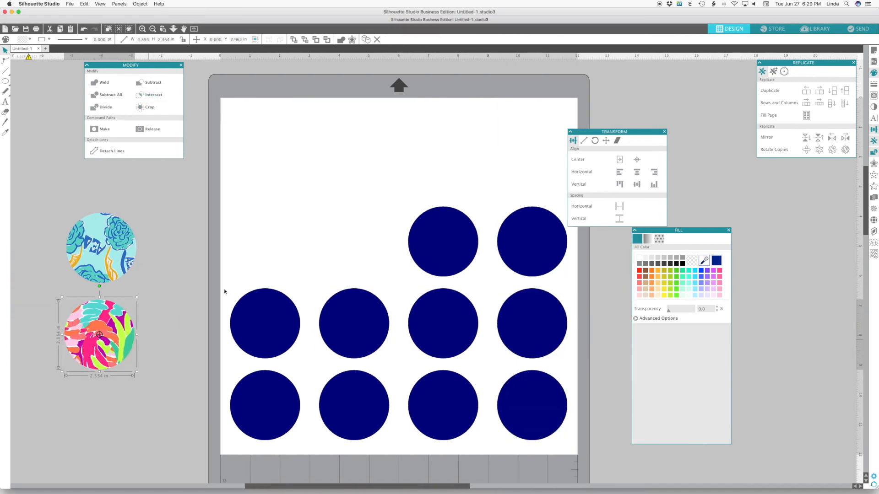
Merge the sailboat pattern image into the document and scale it to about 6.12 in wide at the mat's upper-left corner
left_click(68, 48)
left_click(69, 3)
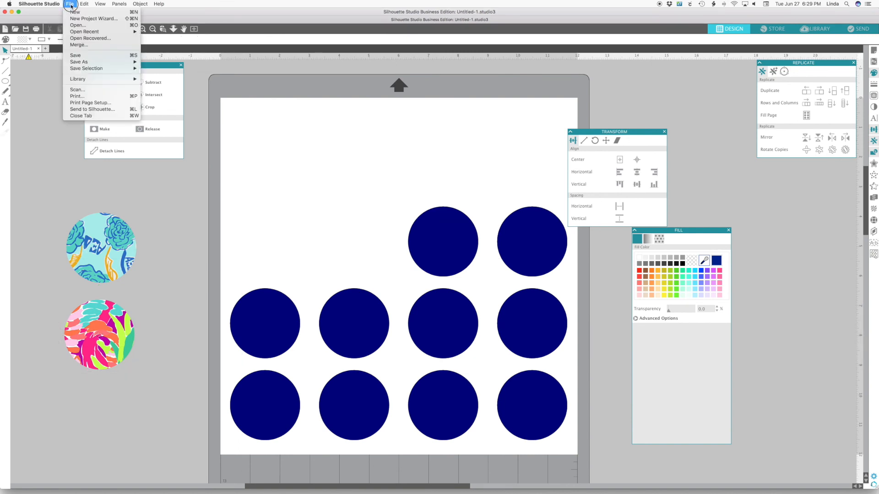
left_click(78, 45)
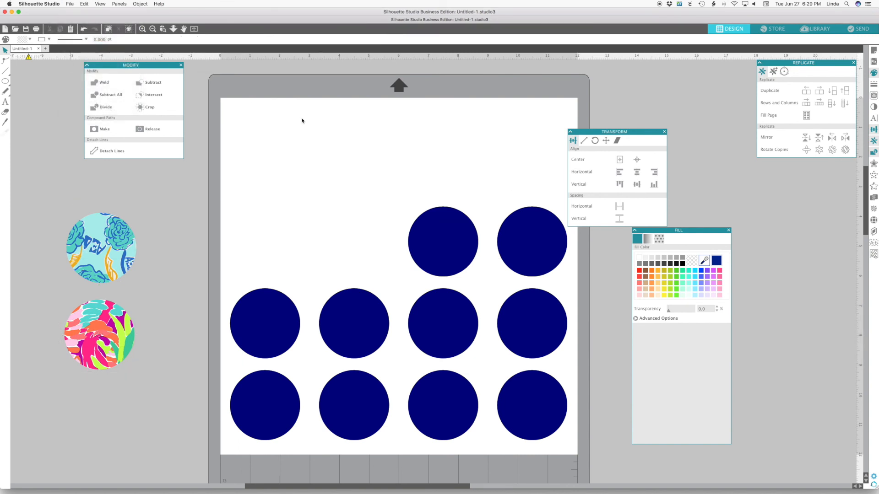
double_click(322, 118)
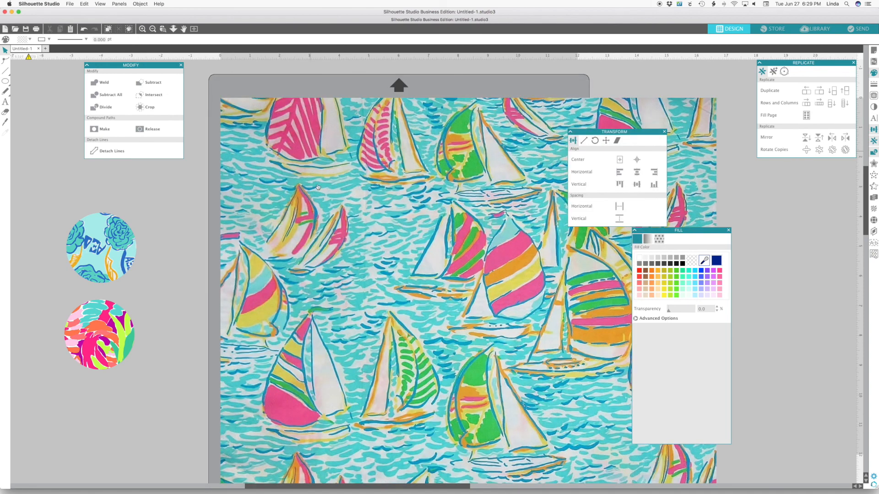
left_click_drag(217, 95, 533, 387)
left_click_drag(578, 438, 272, 134)
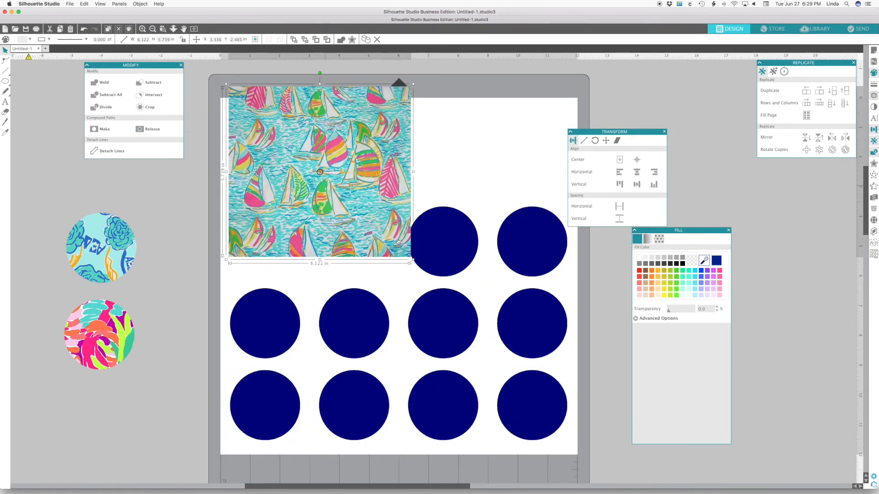
Bring the third circle of the top row to the front and place it over the middle of the sailboat pattern image
left_click_drag(447, 257, 444, 239)
right_click(444, 239)
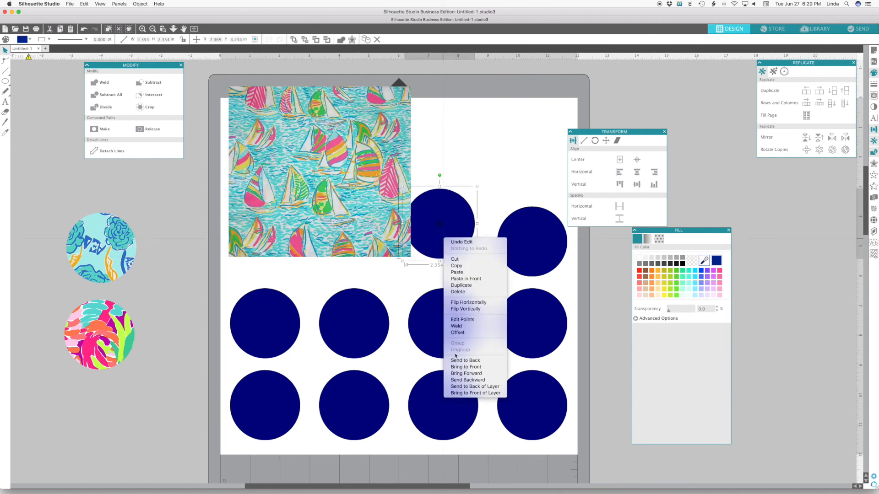
left_click(466, 366)
left_click_drag(465, 239, 356, 188)
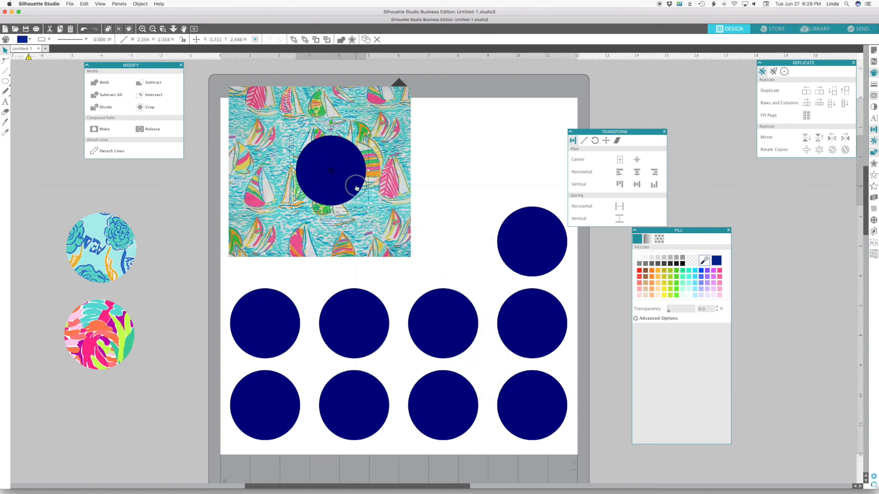
Intersect the navy circle with the sailboat pattern and cluster the resulting circle with the rose and flamingo circles beside the mat
left_click_drag(469, 147, 324, 162)
left_click(155, 98)
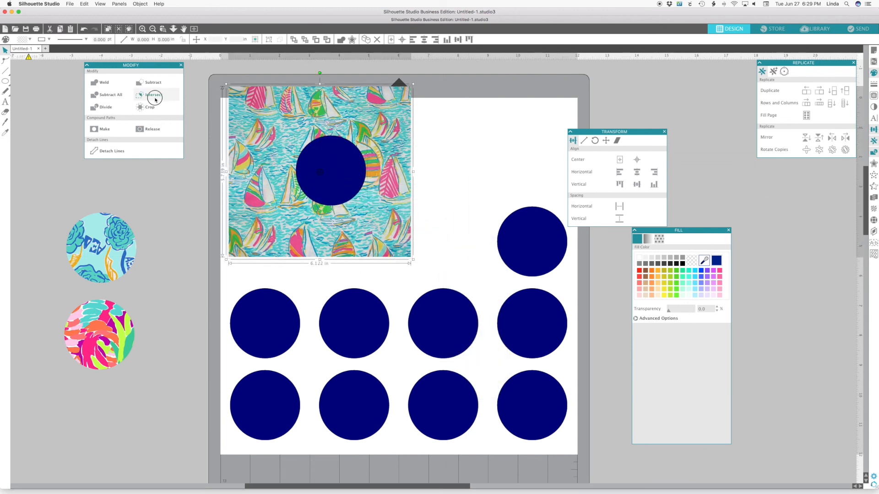
left_click_drag(331, 187, 170, 236)
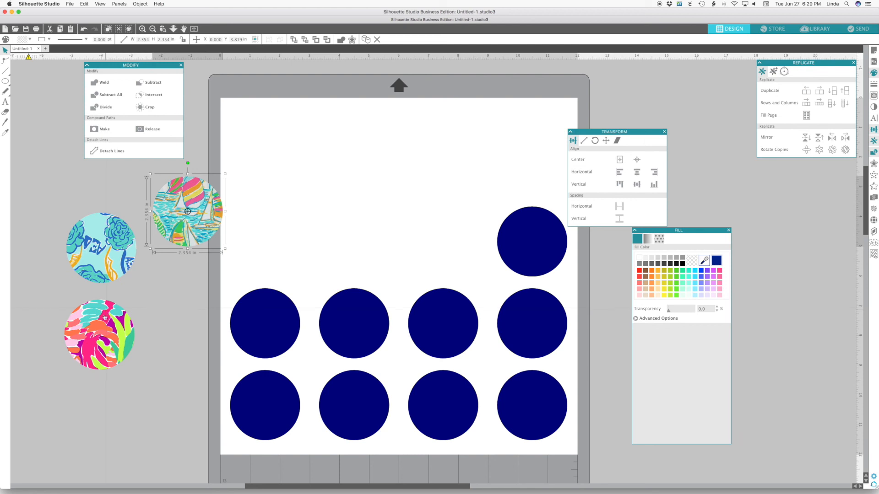
left_click_drag(123, 267, 124, 234)
left_click_drag(121, 334, 170, 281)
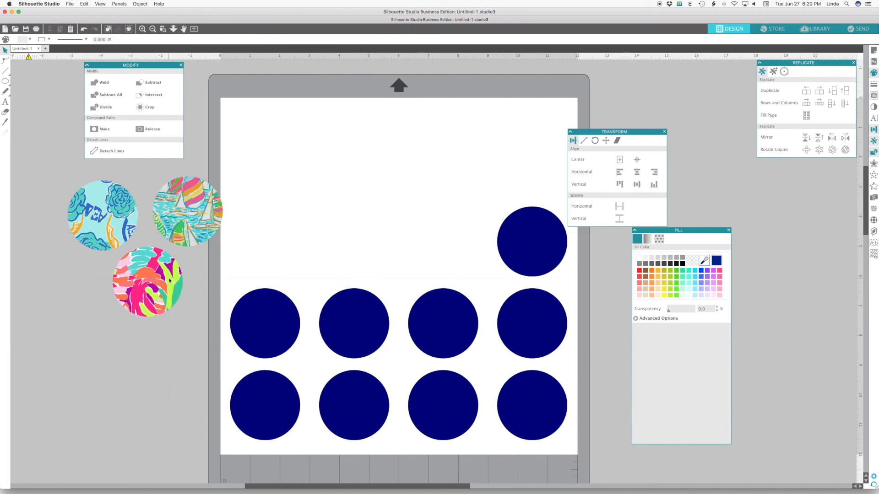